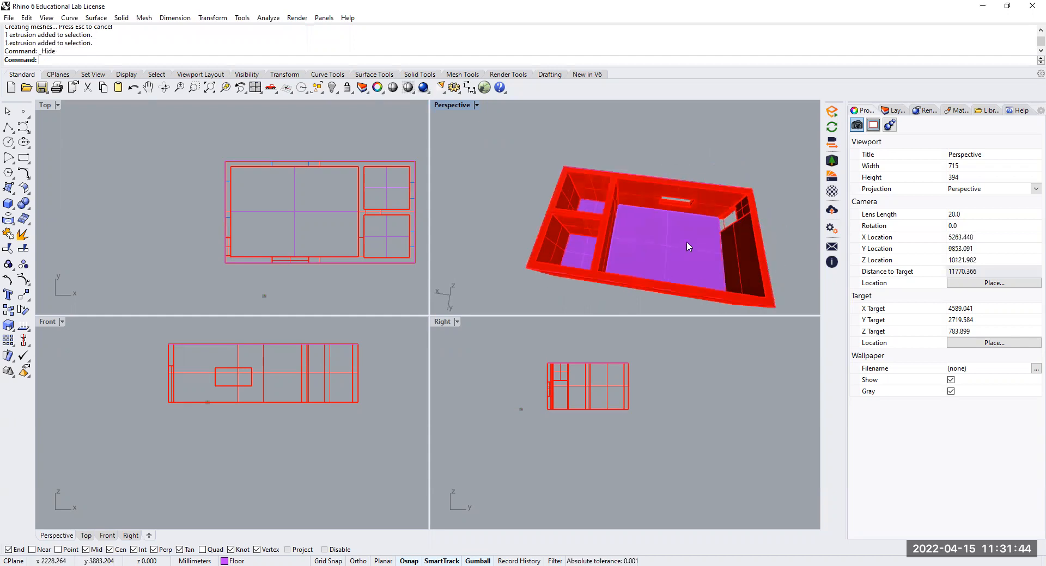
Hide the floor surface of the small room at the lower-right corner of the plan
click(691, 243)
click(568, 256)
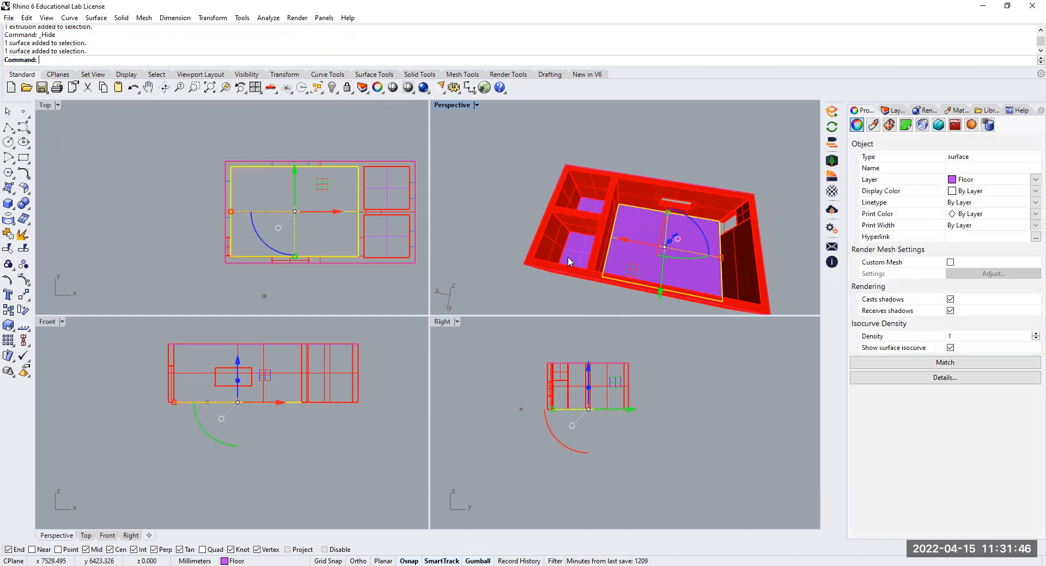
click(589, 204)
right_drag(635, 243, 681, 221)
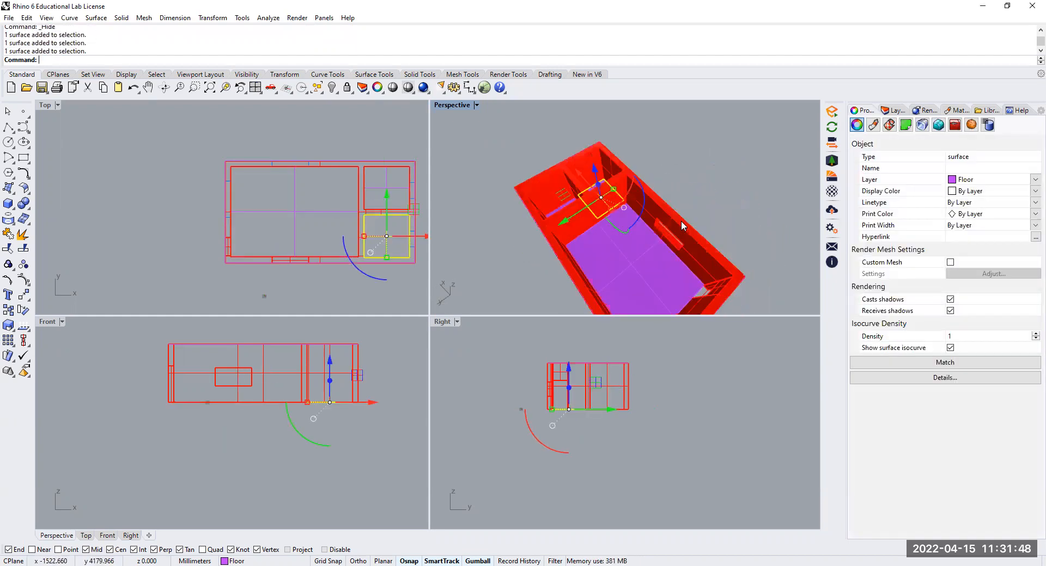
key(ctrl+h)
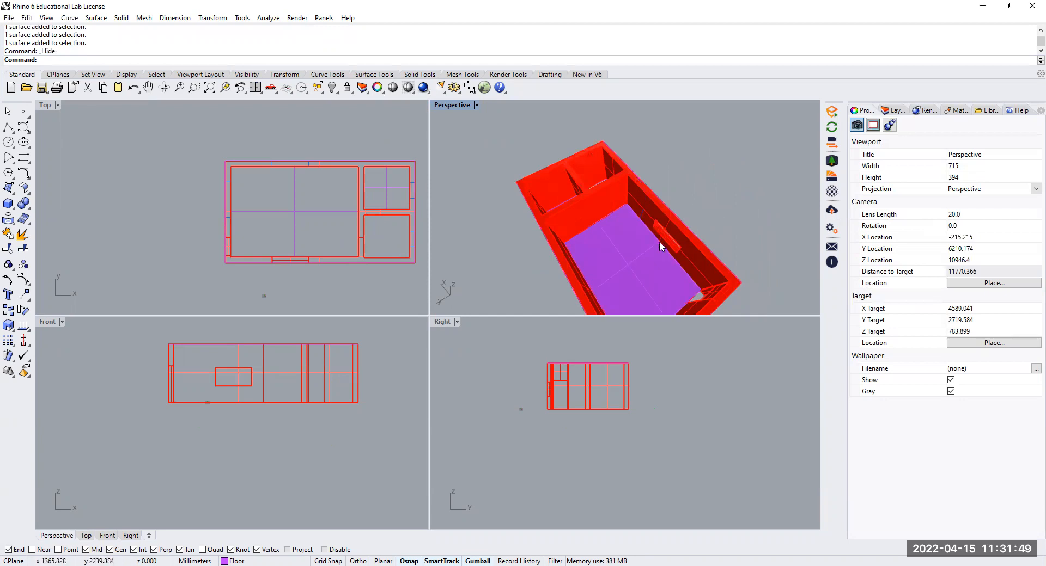
Change the colour of the Floor layer to SeaGreen
click(894, 110)
click(961, 240)
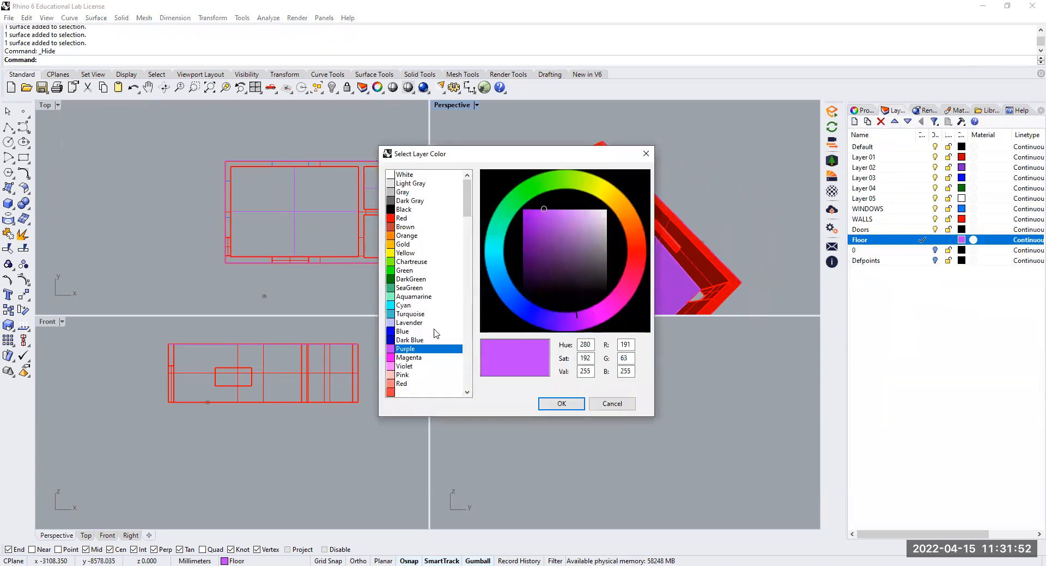
click(408, 323)
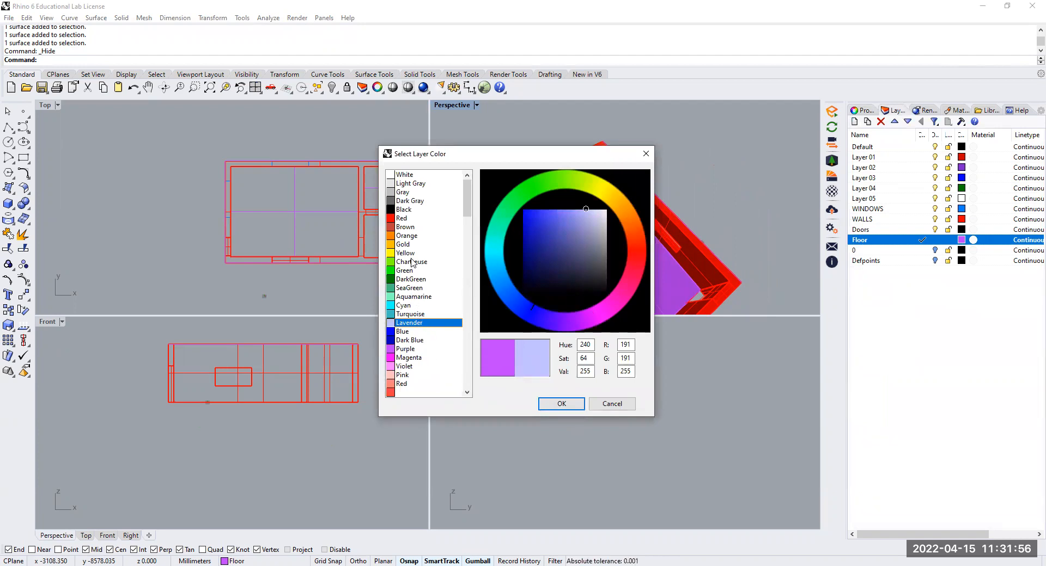
click(407, 288)
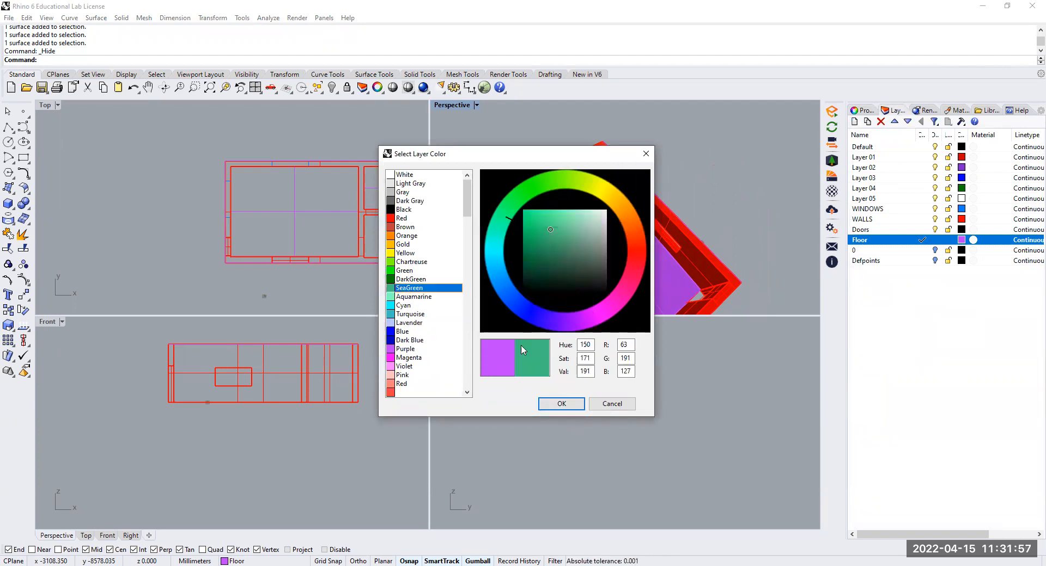
click(561, 404)
right_drag(697, 207, 715, 272)
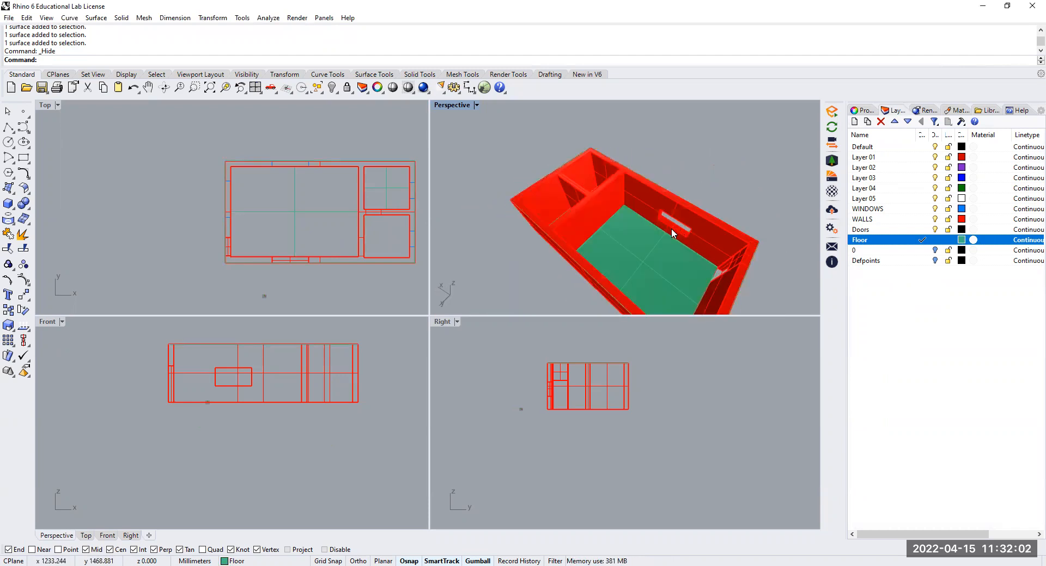
scroll(721, 255, up, 5)
scroll(677, 264, down, 8)
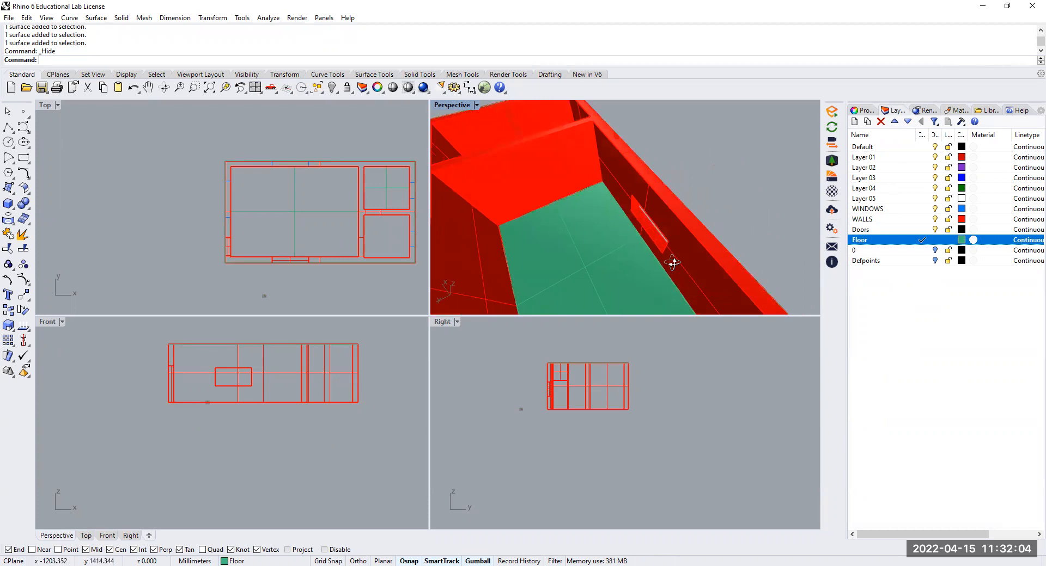
scroll(643, 256, up, 1)
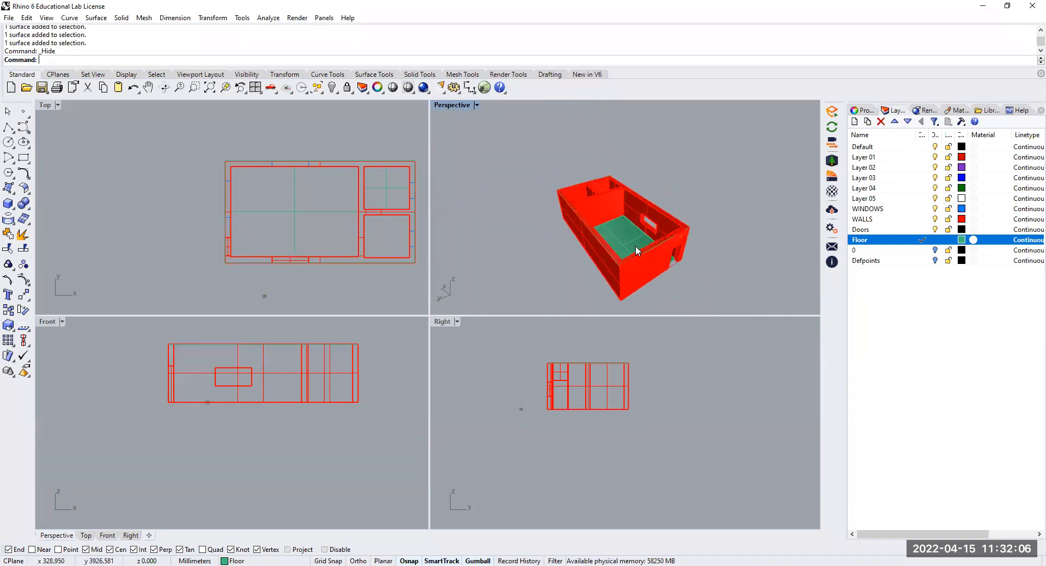
Set the Perspective view's camera lens length to 30
click(869, 112)
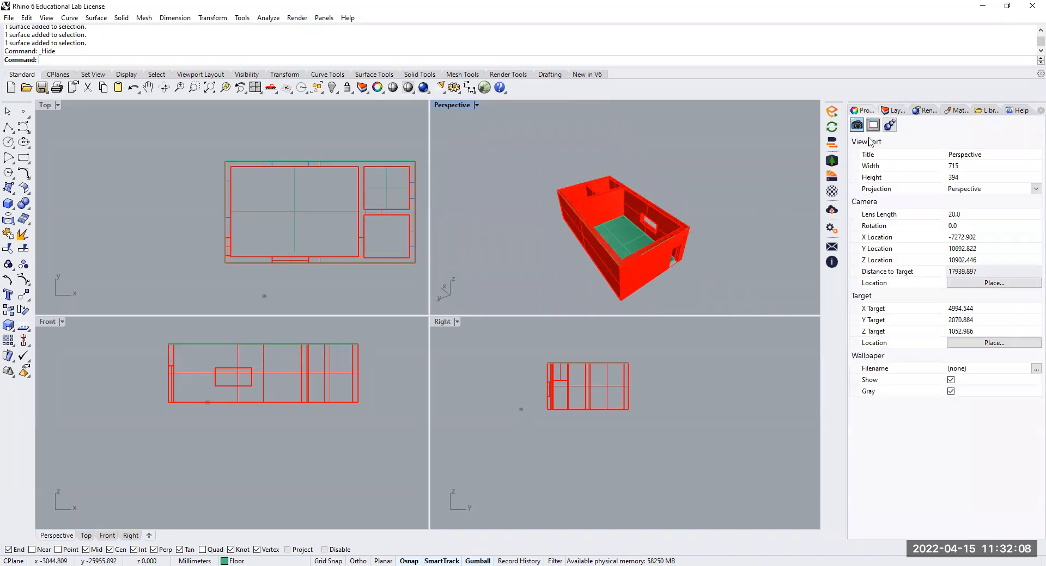
click(949, 214)
text(30)
key(Return)
right_drag(636, 241, 578, 222)
scroll(671, 236, down, 2)
scroll(680, 256, up, 2)
key(ctrl+l)
scroll(629, 253, up, 4)
scroll(672, 245, down, 2)
right_drag(681, 234, 654, 182)
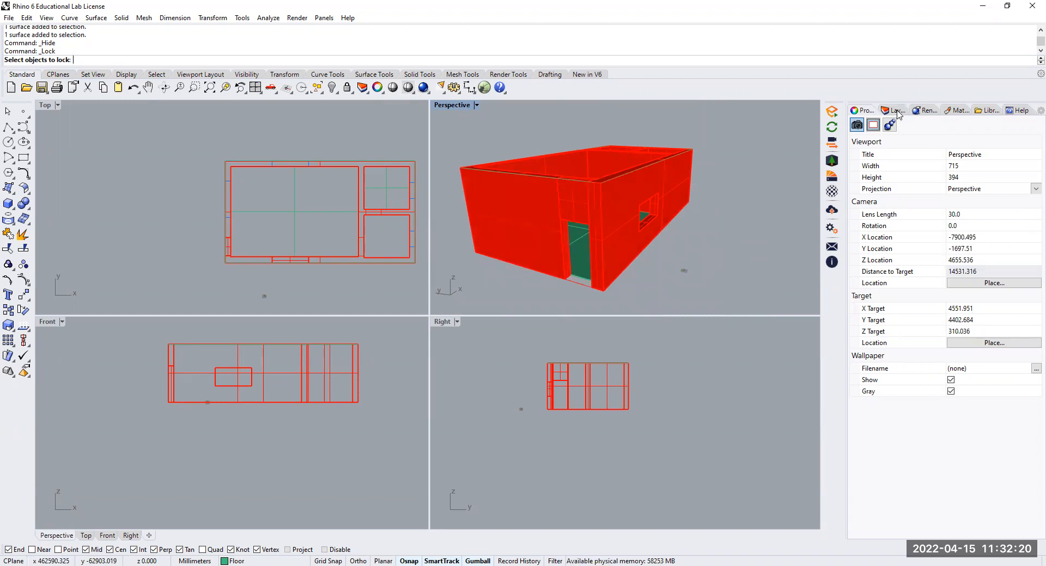
Change the colour of the Doors layer to Brown
click(895, 111)
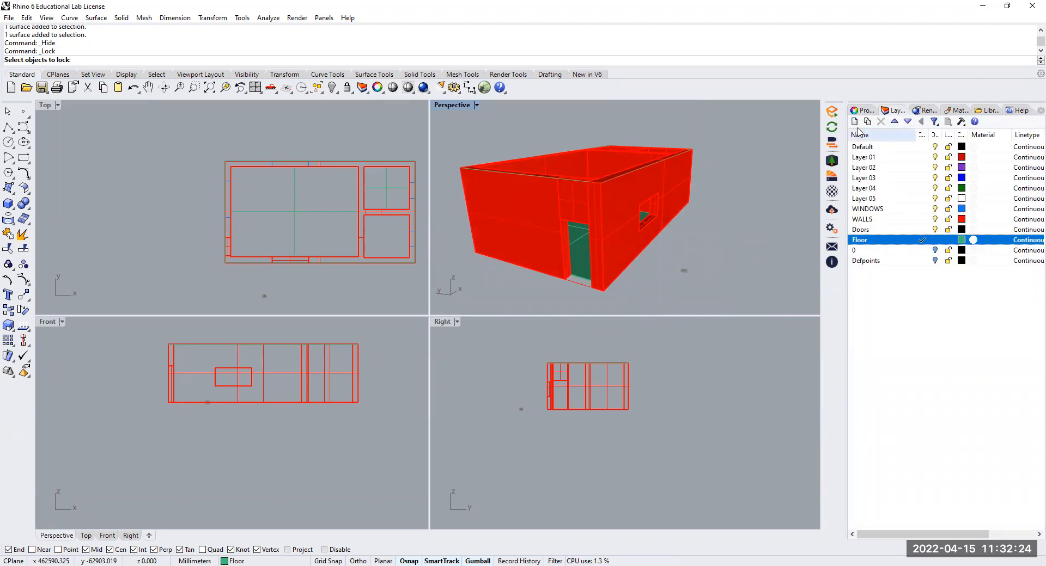
click(892, 231)
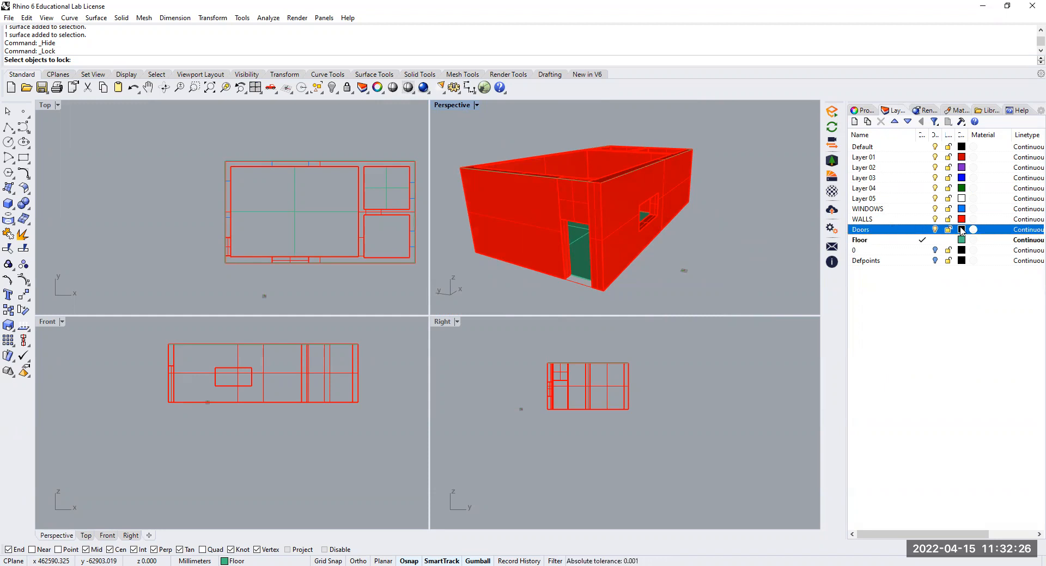
click(961, 230)
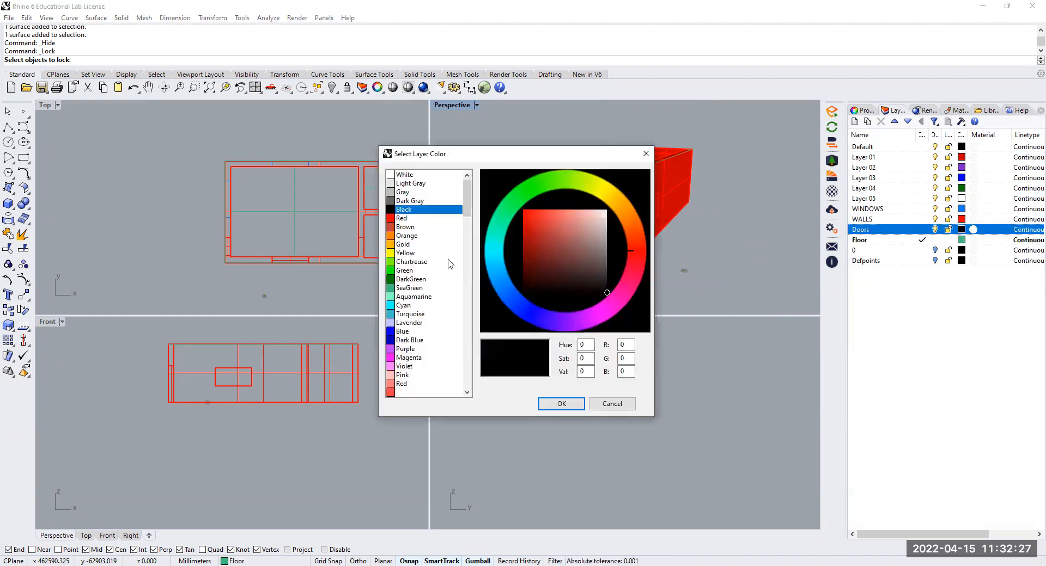
click(406, 227)
key(Return)
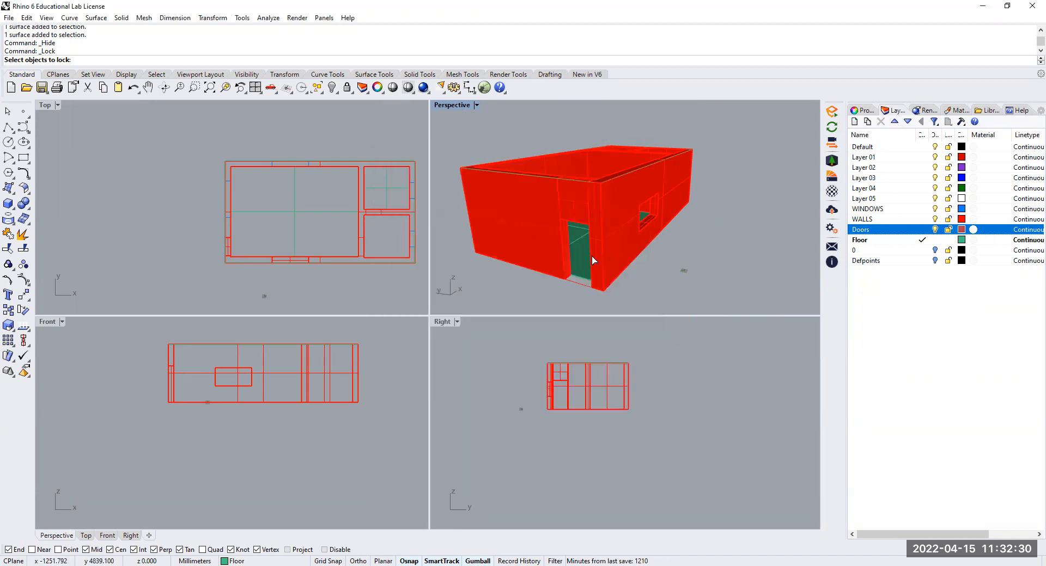
Try to draw a rectangle across the entrance door opening, starting at the base of its jamb
click(24, 158)
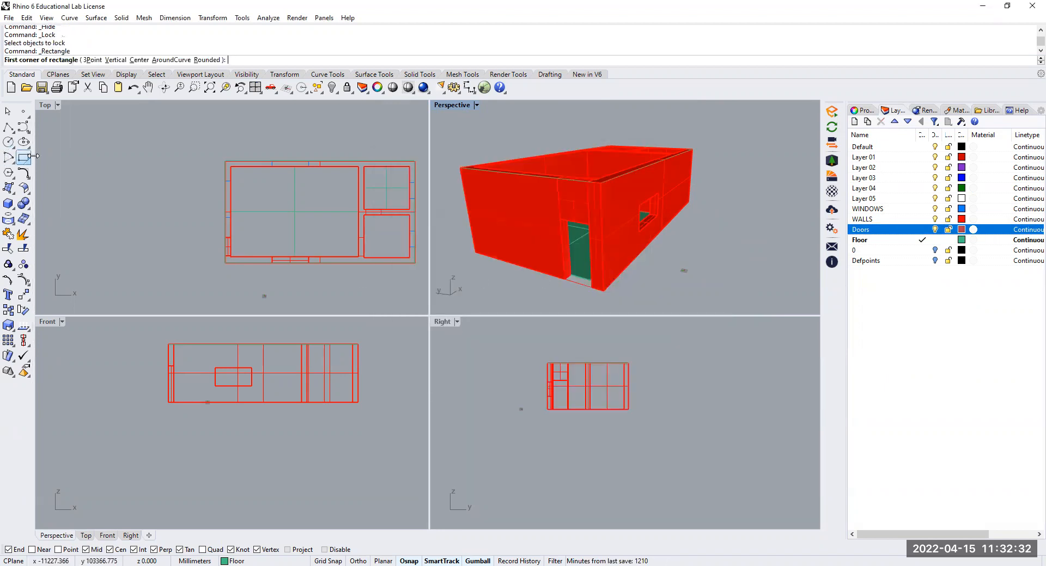
scroll(648, 262, up, 5)
click(585, 245)
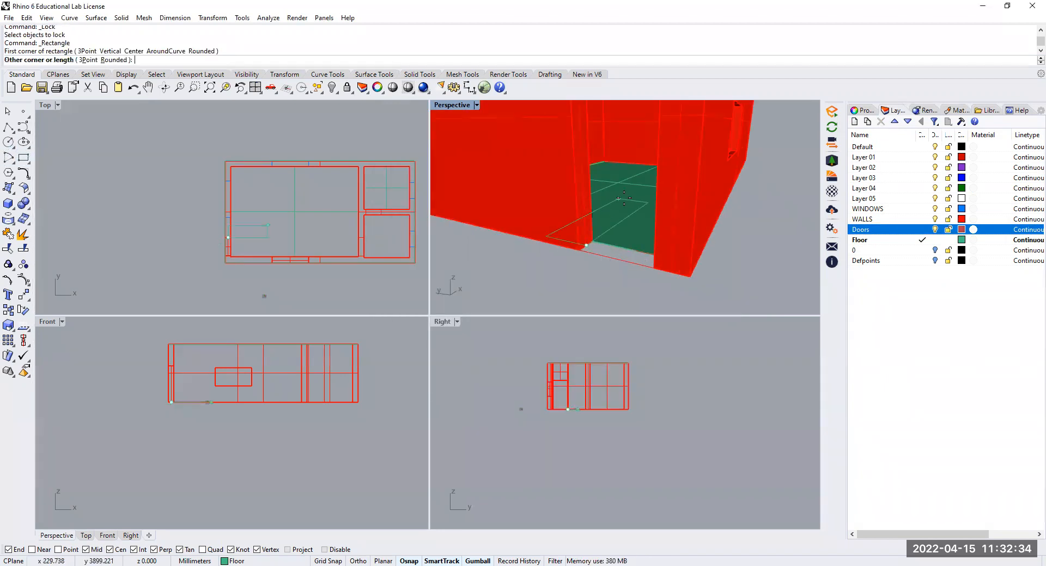
scroll(624, 198, down, 5)
middle_click(621, 162)
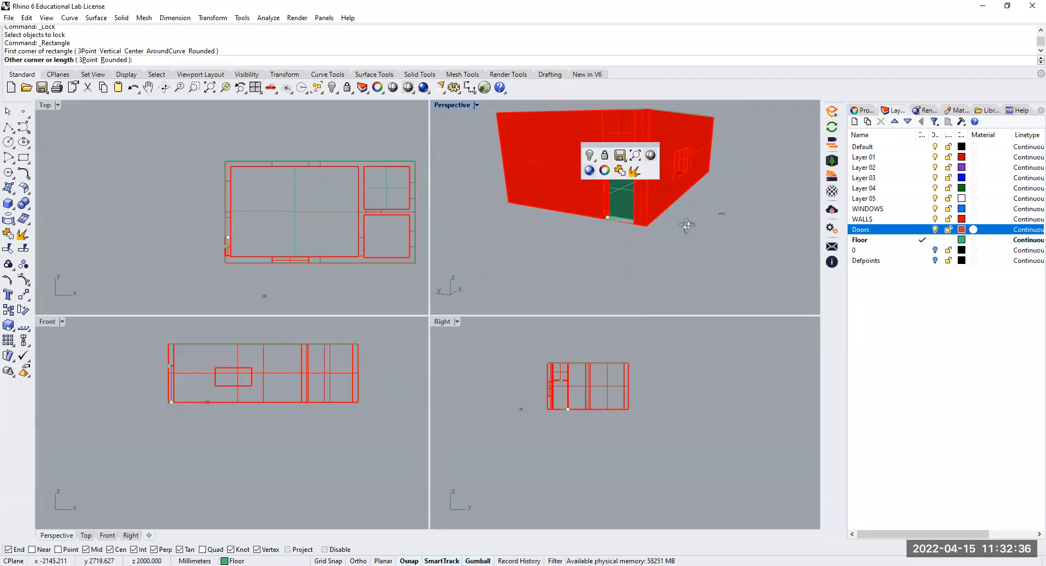
right_drag(697, 196, 813, 88)
scroll(728, 131, up, 9)
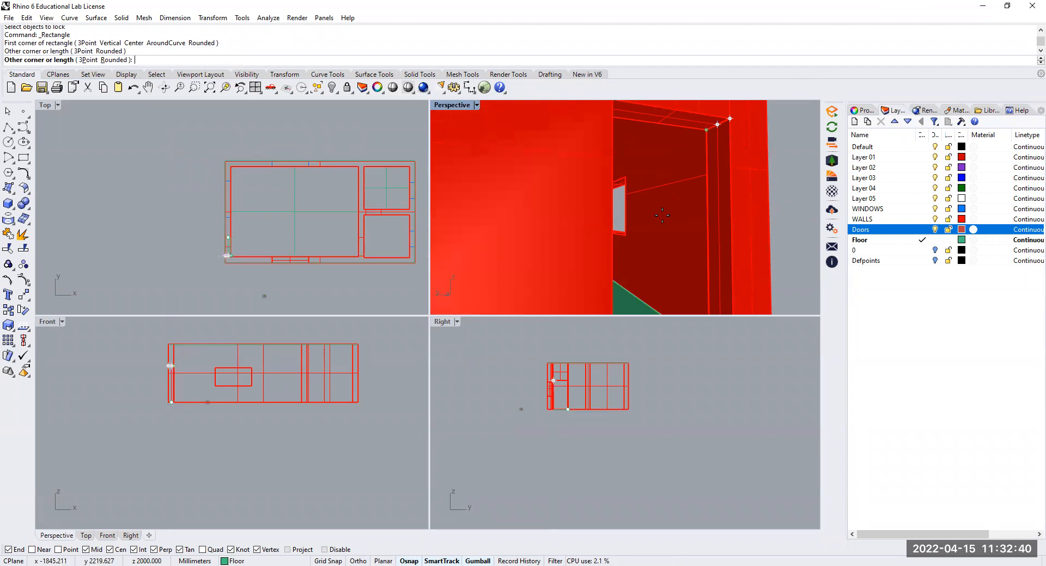
scroll(679, 215, down, 5)
scroll(681, 234, up, 8)
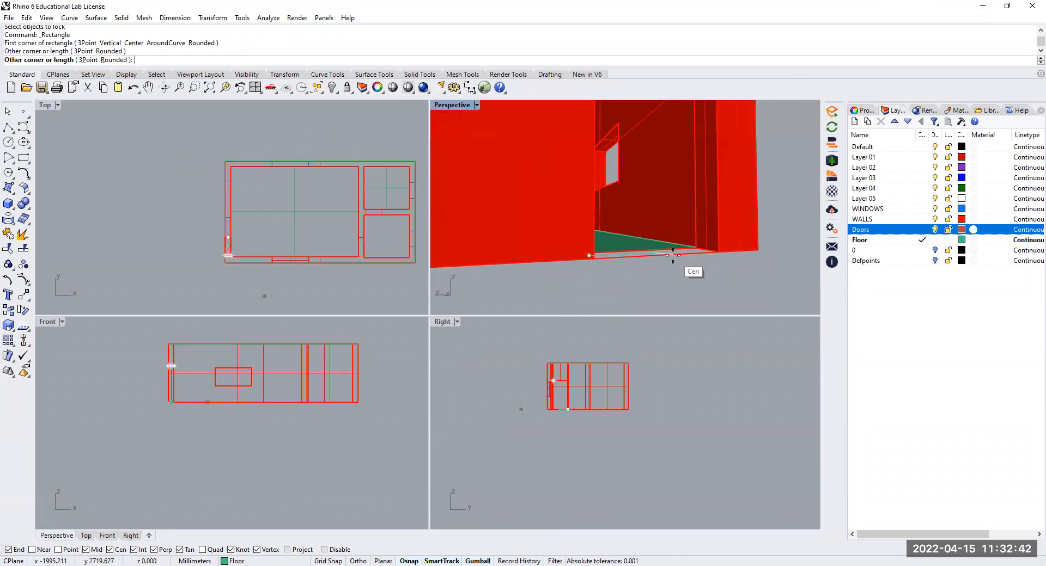
key(Escape)
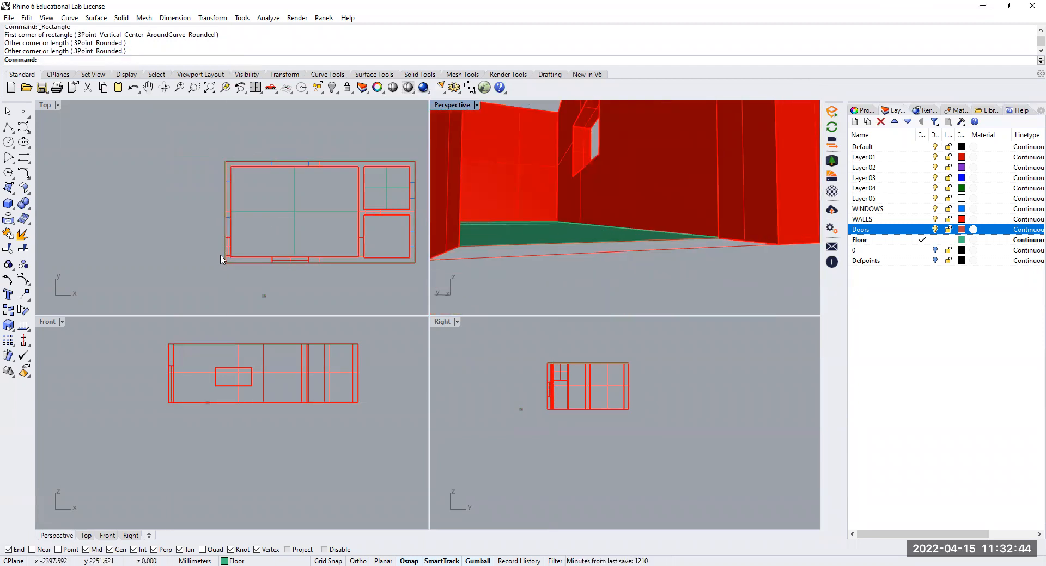
Undo the last Lock command
scroll(228, 255, up, 13)
scroll(228, 262, up, 3)
key(ctrl+z)
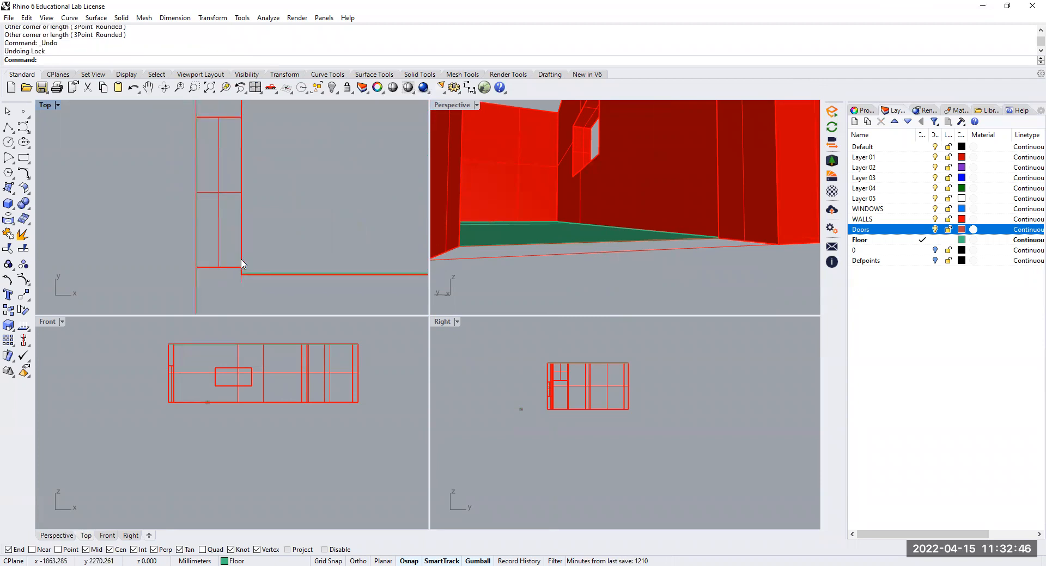
Try to draw a rectangle from the outer bottom corner of the entrance door opening to its opposite top corner
scroll(647, 256, down, 10)
right_drag(647, 256, 545, 253)
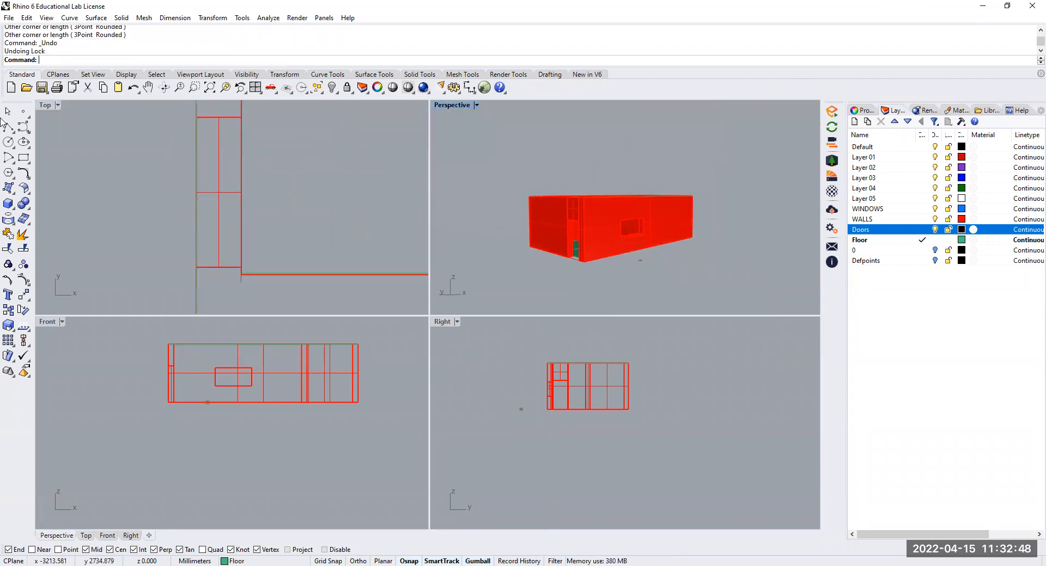
scroll(519, 289, up, 4)
click(522, 290)
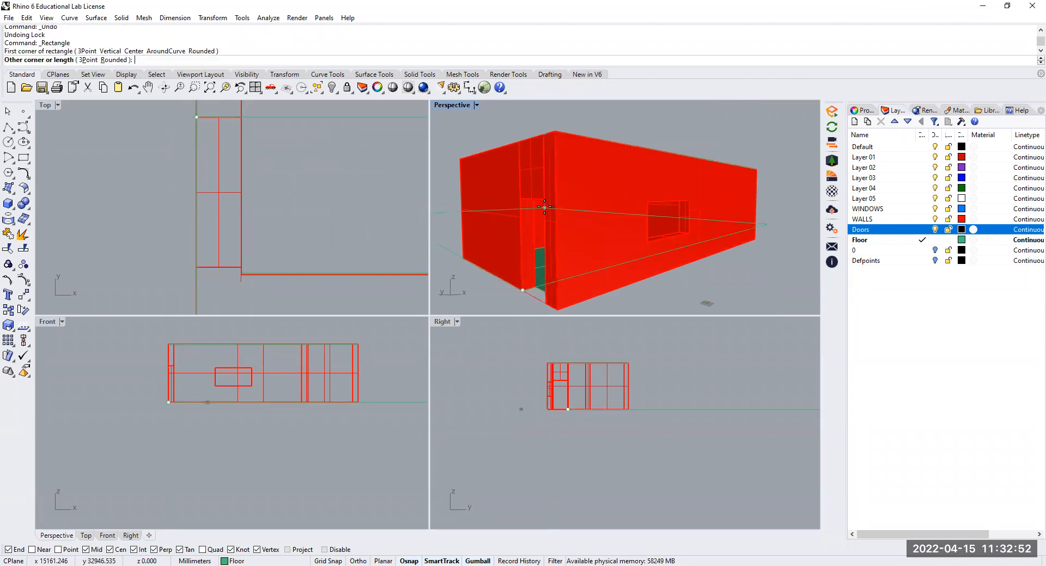
right_drag(504, 200, 780, 195)
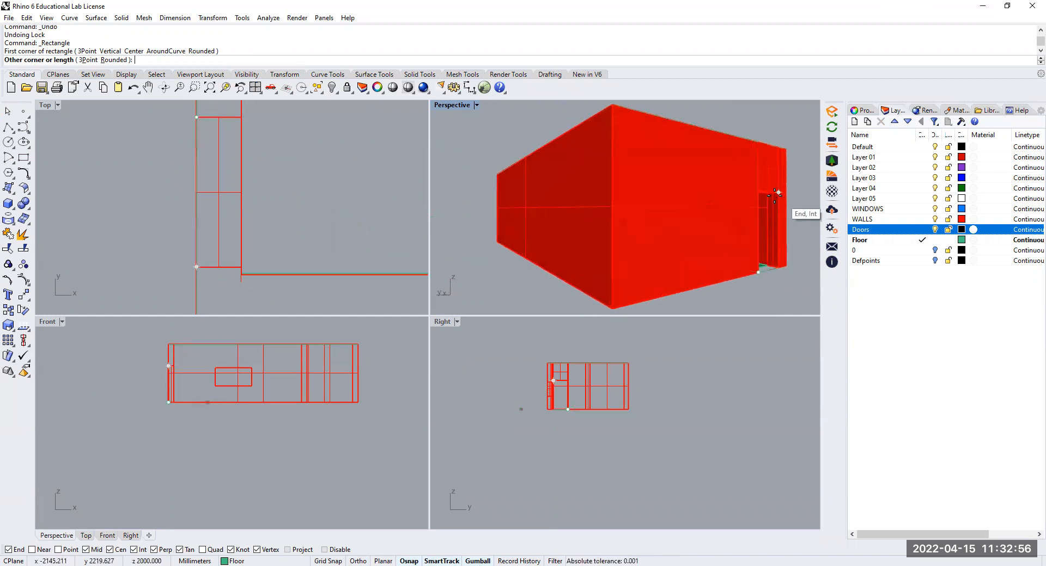
scroll(781, 195, up, 6)
Set the display mode of the Perspective view to Wireframe
click(476, 106)
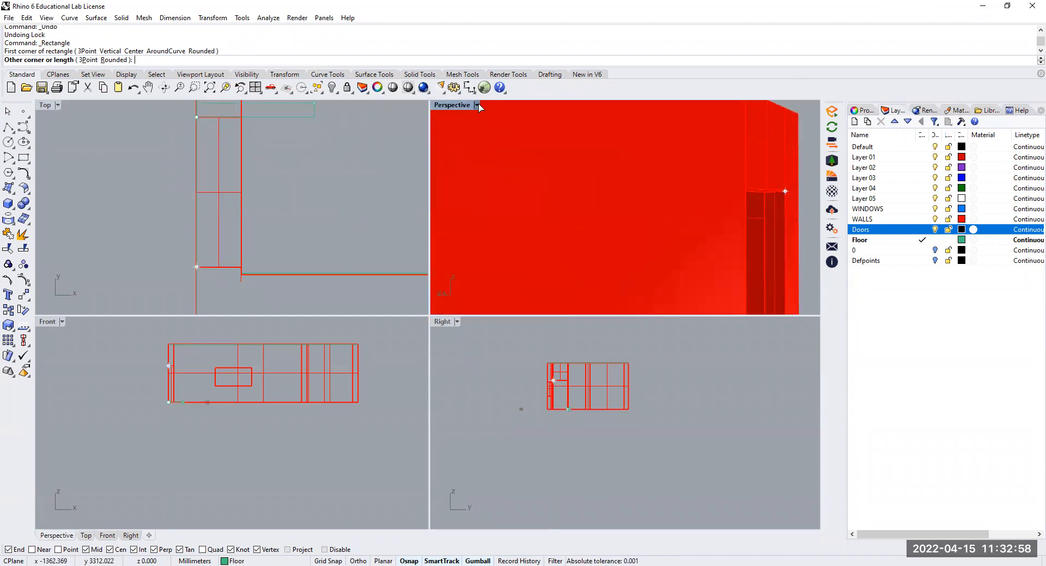
click(477, 104)
click(469, 132)
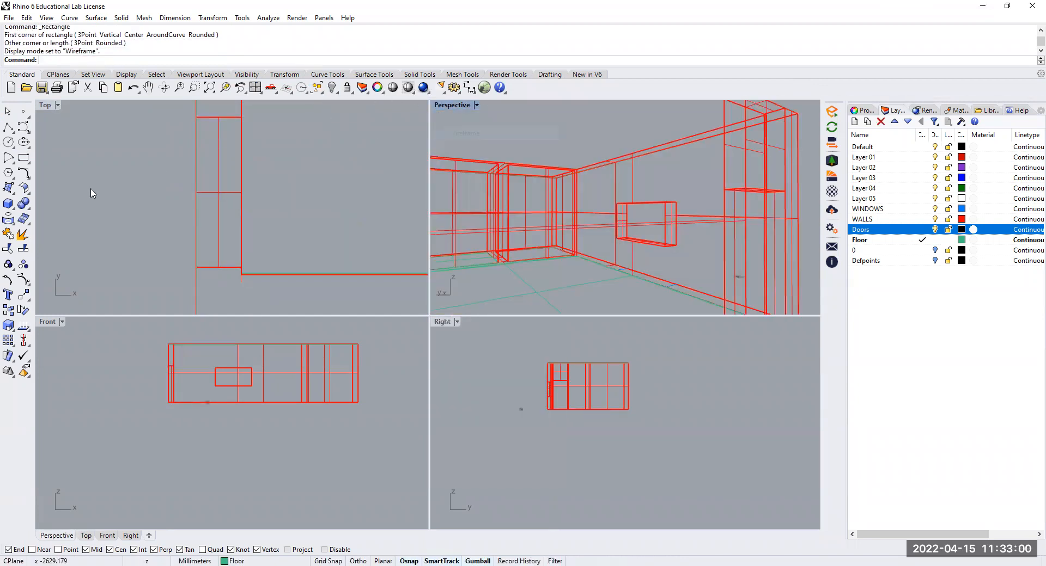
Try to draw the door rectangle again between opposite corners of the entrance opening in the wireframe view, then cancel it
click(22, 157)
scroll(583, 237, down, 3)
scroll(661, 266, up, 4)
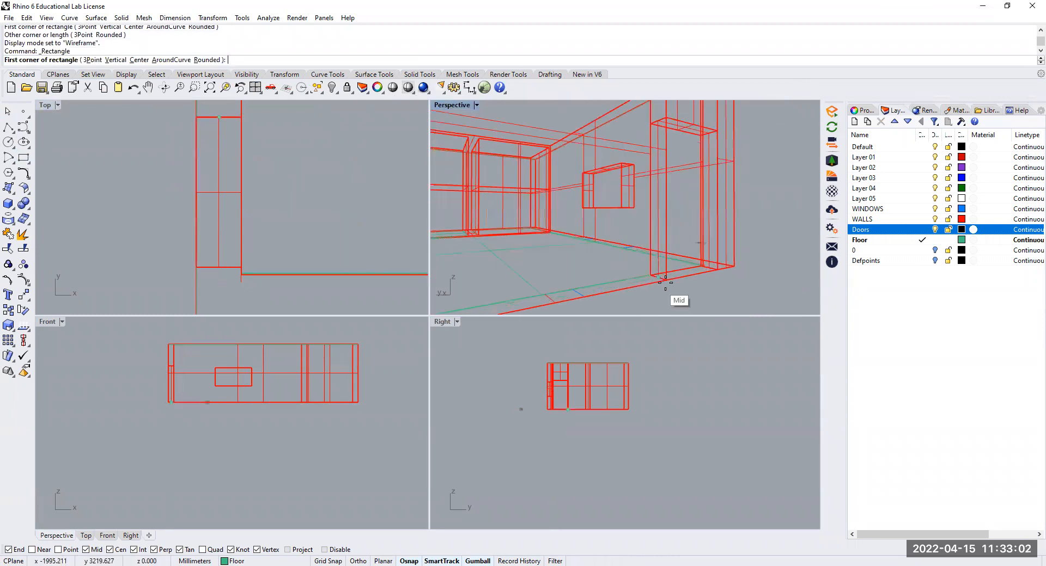
click(665, 280)
scroll(712, 201, down, 3)
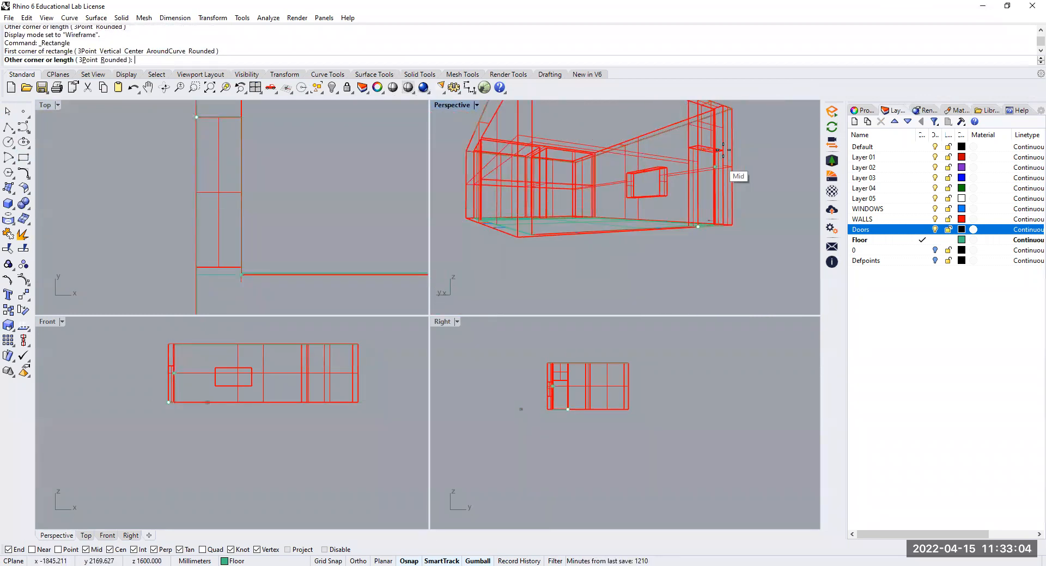
scroll(723, 150, up, 3)
scroll(669, 293, up, 3)
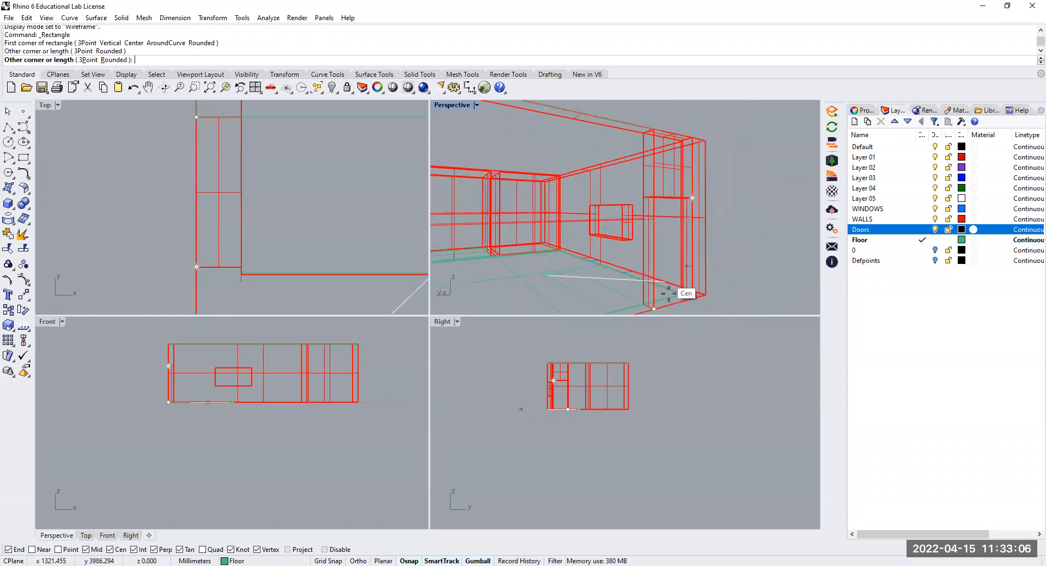
key(ctrl+z)
key(Escape)
scroll(654, 254, down, 3)
right_drag(654, 254, 573, 295)
scroll(402, 229, down, 6)
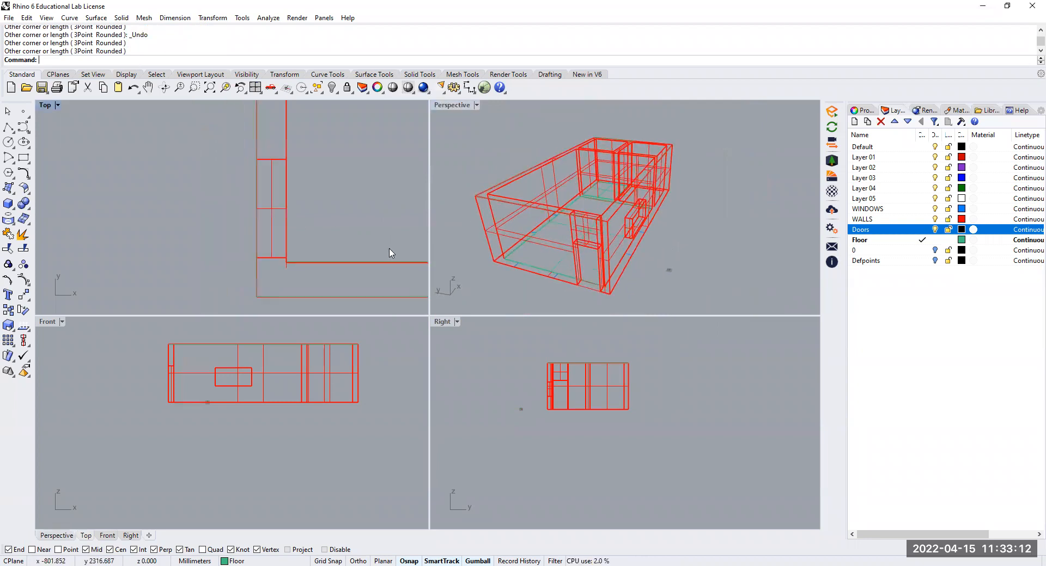
scroll(322, 269, up, 2)
scroll(597, 292, up, 2)
scroll(597, 292, up, 5)
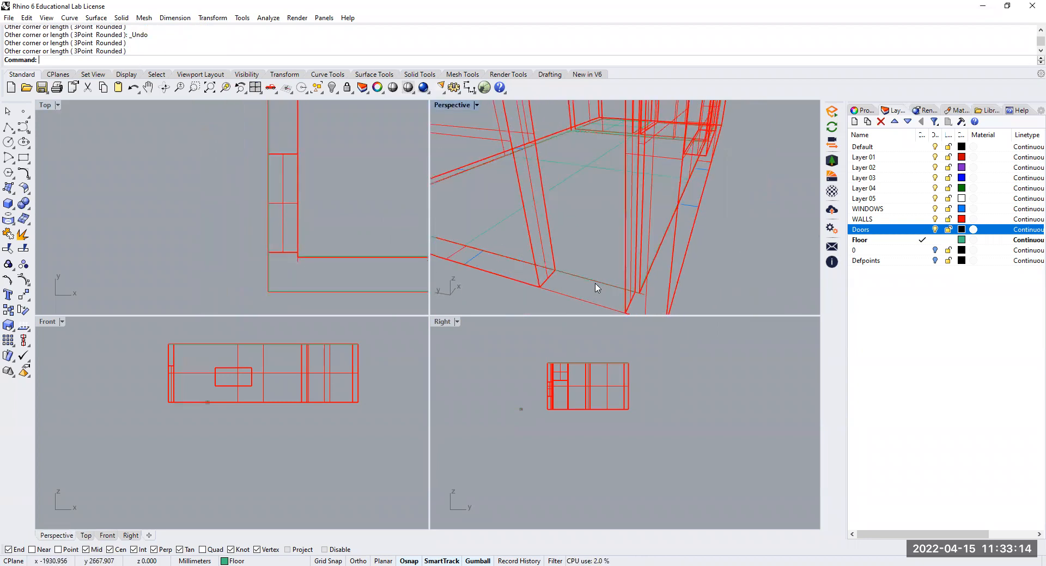
click(612, 292)
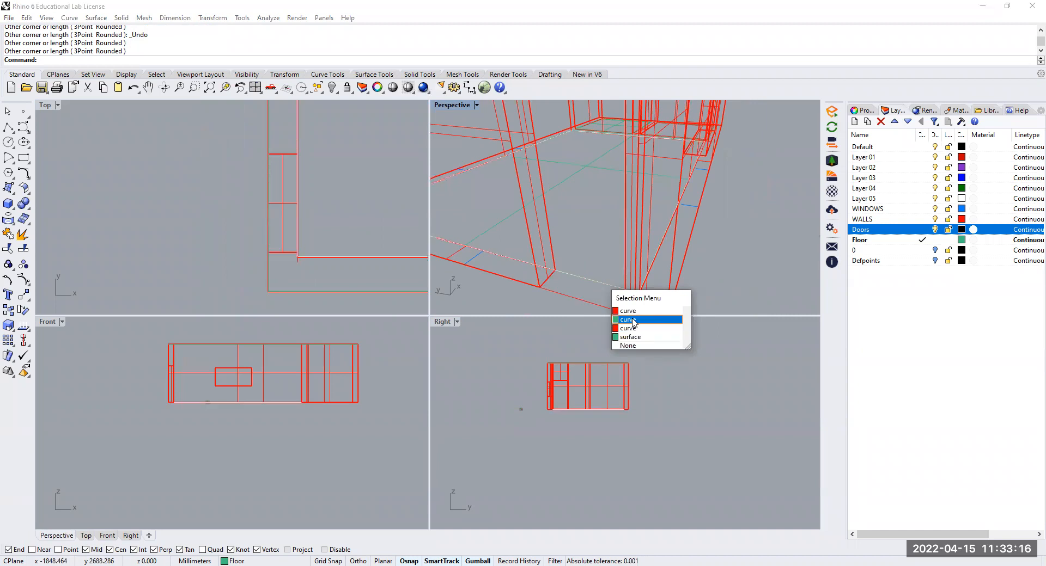
click(633, 323)
key(Escape)
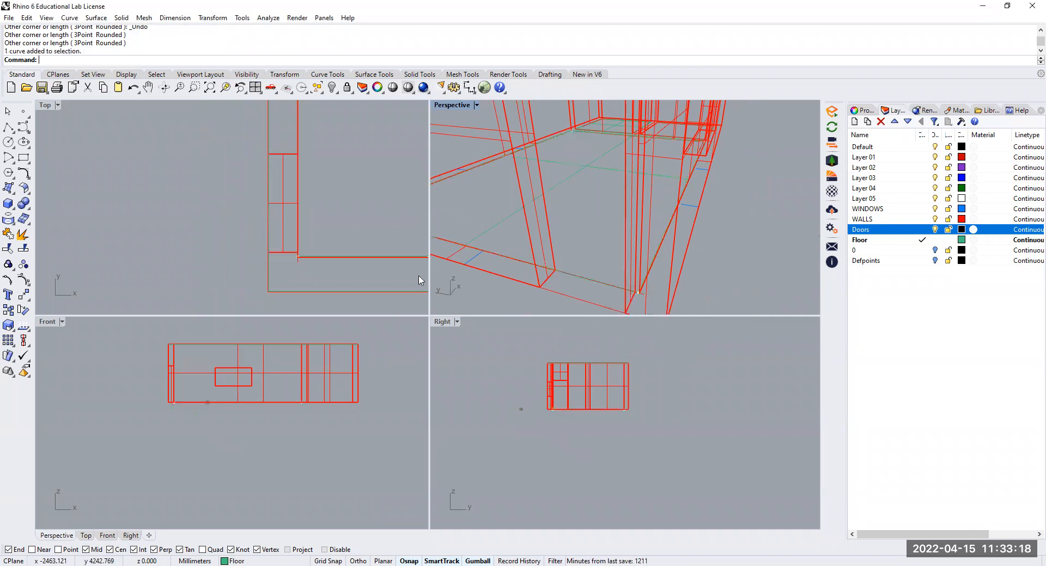
Draw a rectangle across the floor of the entrance opening between opposite corners and narrow it to a thin strip centred in the wall thickness
click(22, 158)
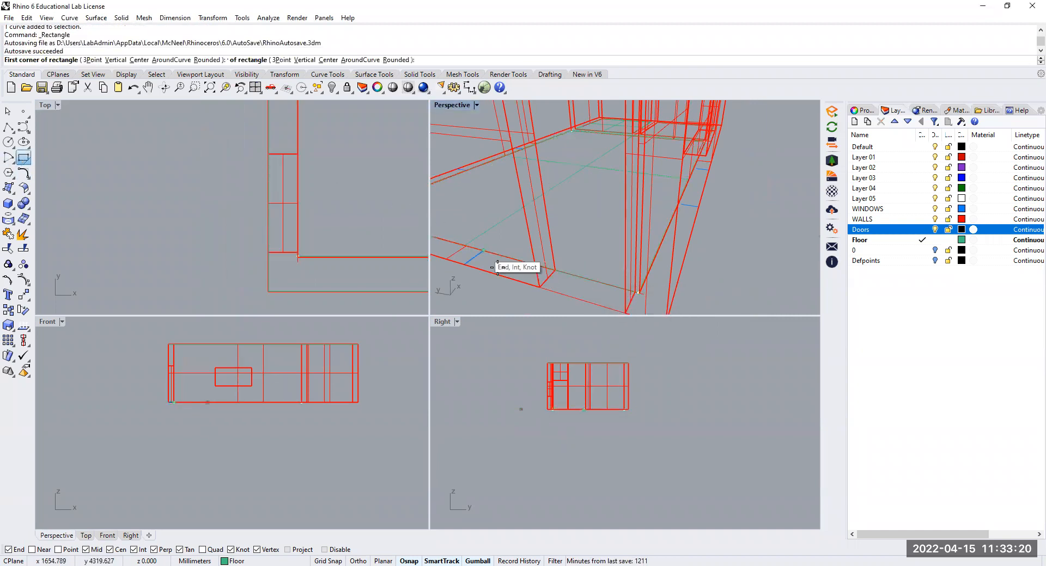
click(543, 289)
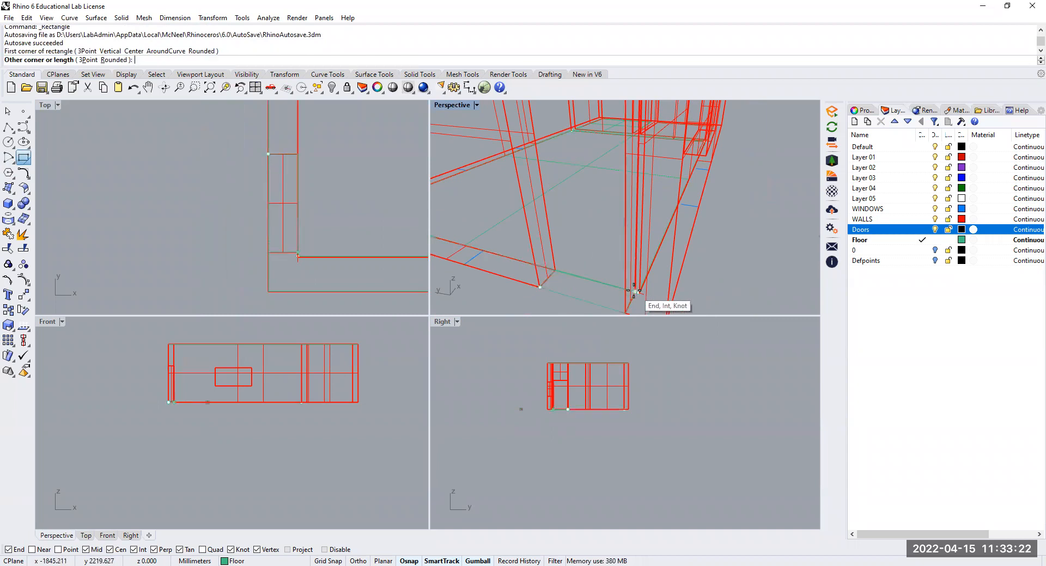
click(635, 293)
click(582, 279)
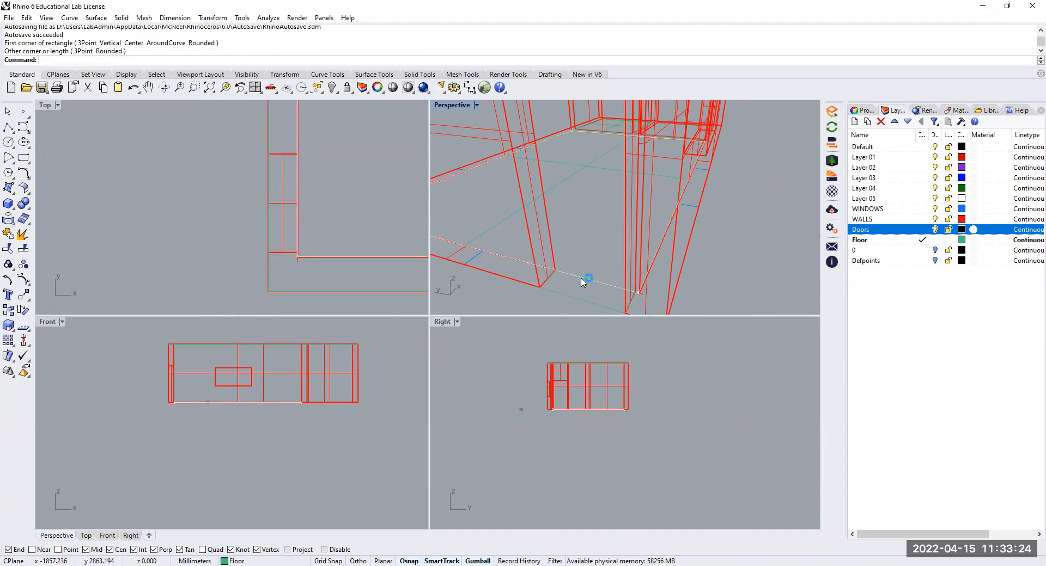
click(609, 338)
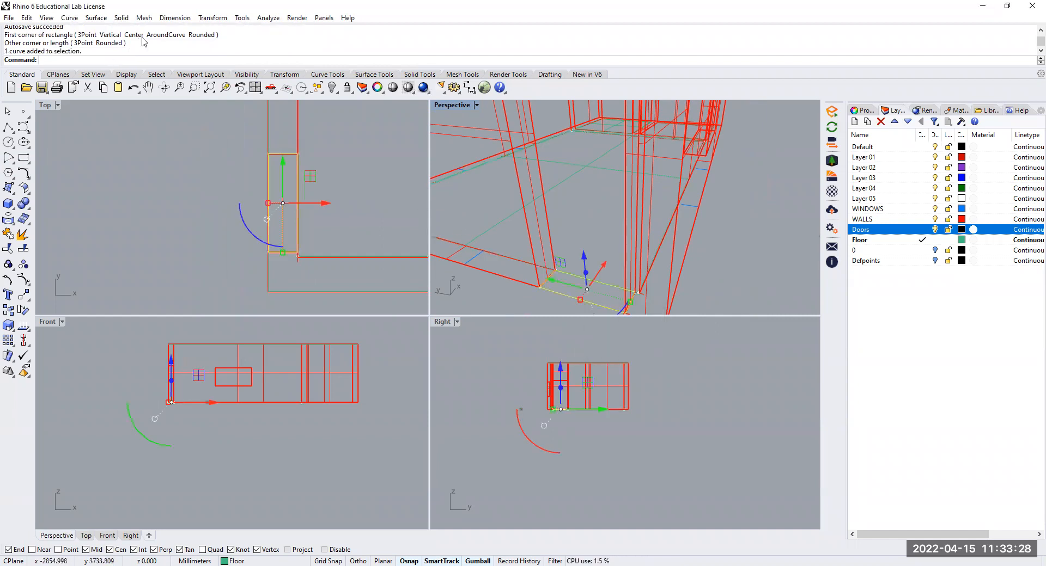
drag(580, 300, 583, 293)
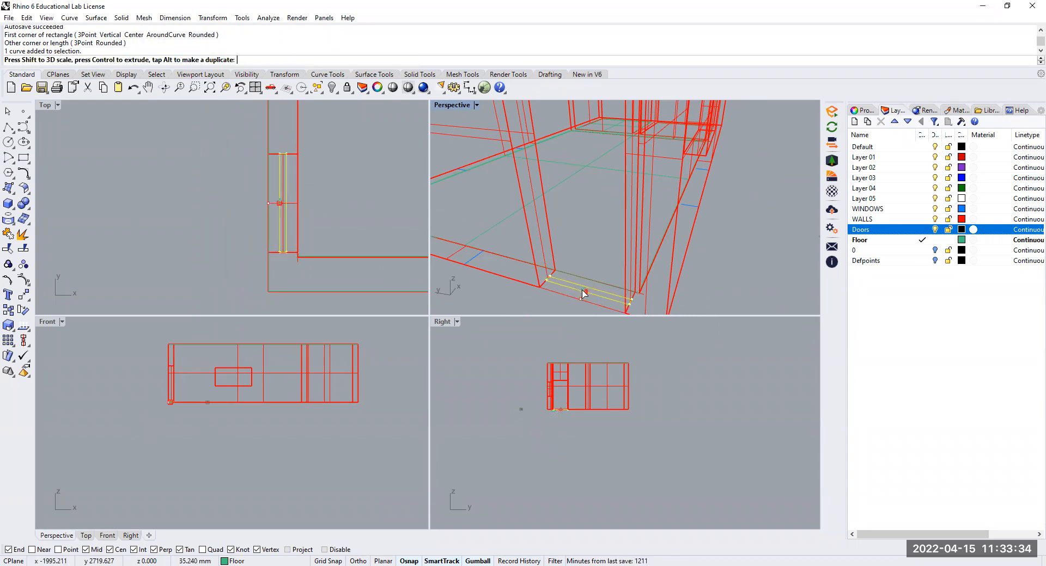
drag(583, 293, 584, 294)
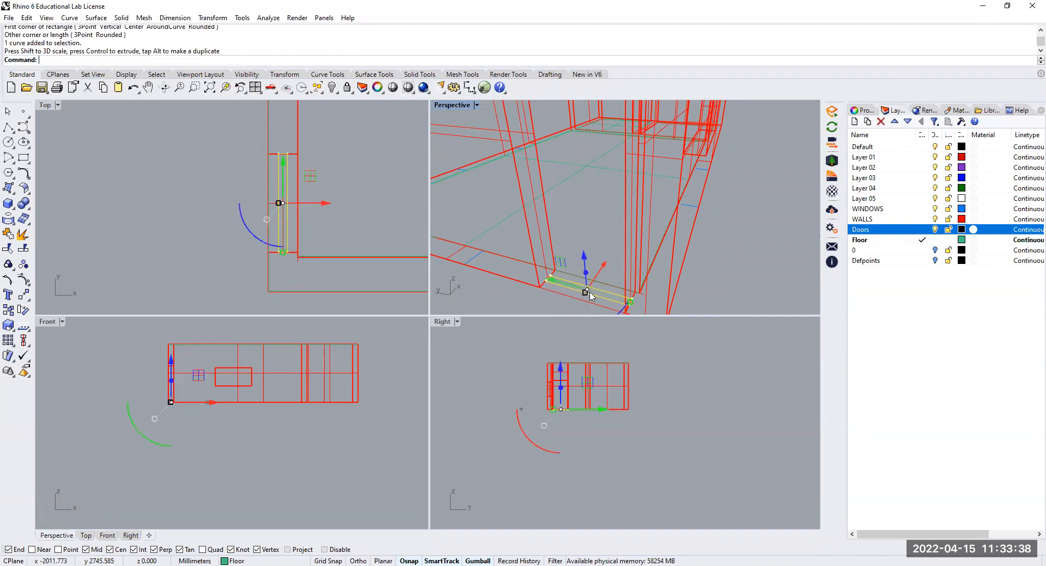
Extrude the thin door rectangle straight up as a solid to the top of the entrance opening
click(129, 18)
mouse_move(168, 211)
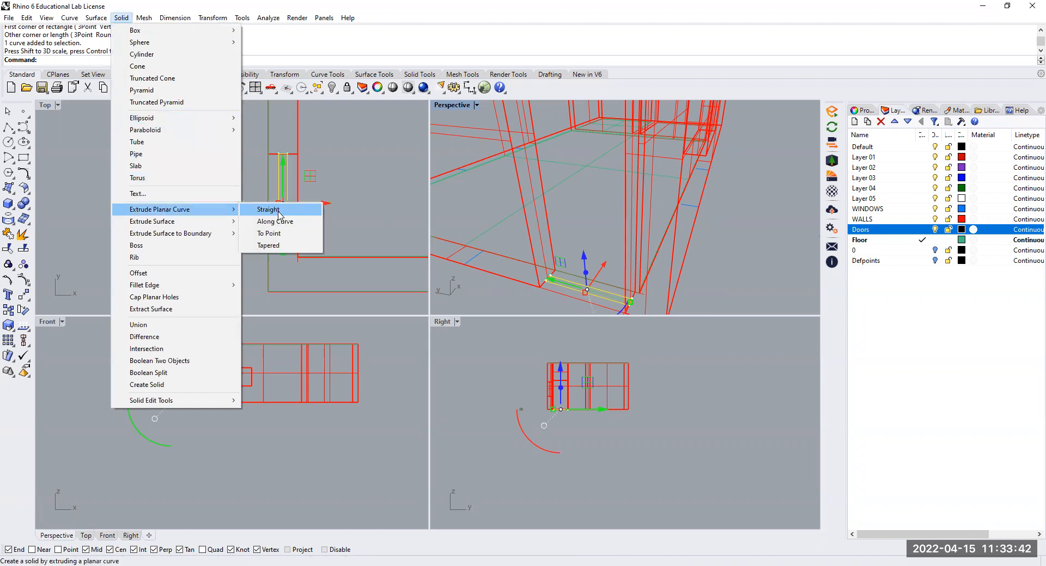
click(269, 211)
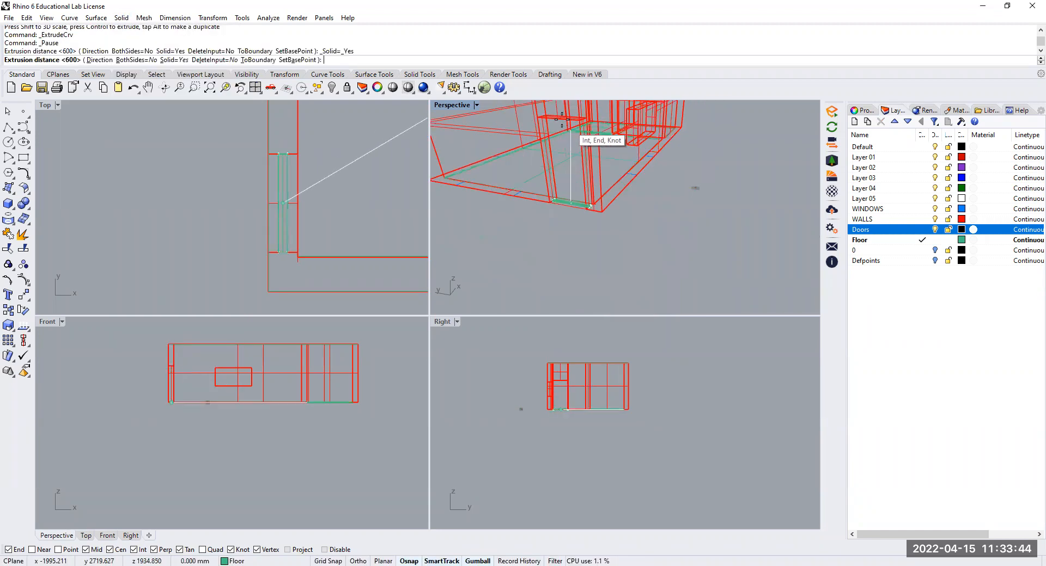
click(564, 114)
scroll(564, 114, down, 2)
Set the display mode of the Perspective view to Shaded and clear the selection
click(477, 105)
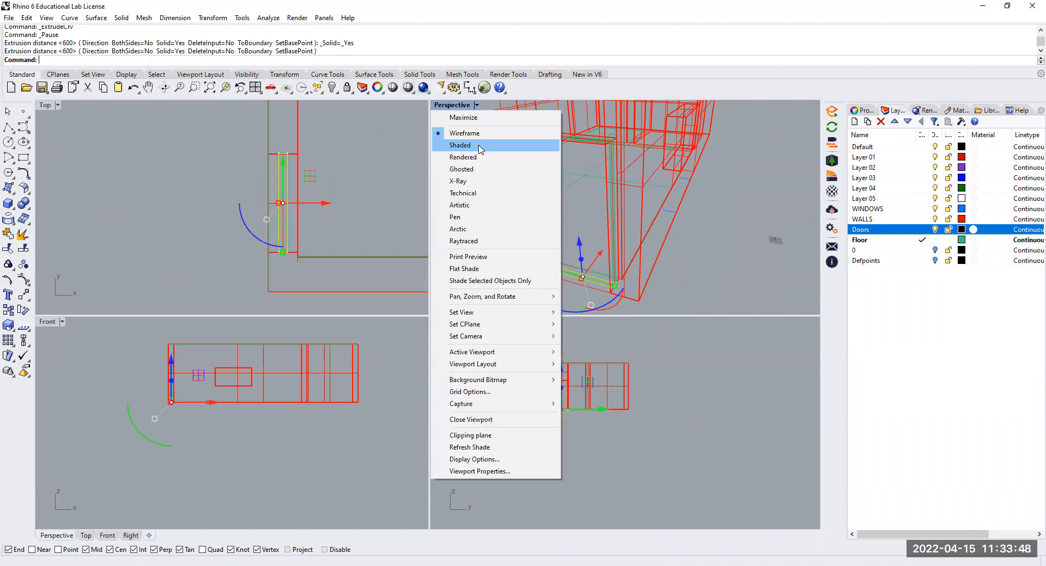
click(480, 146)
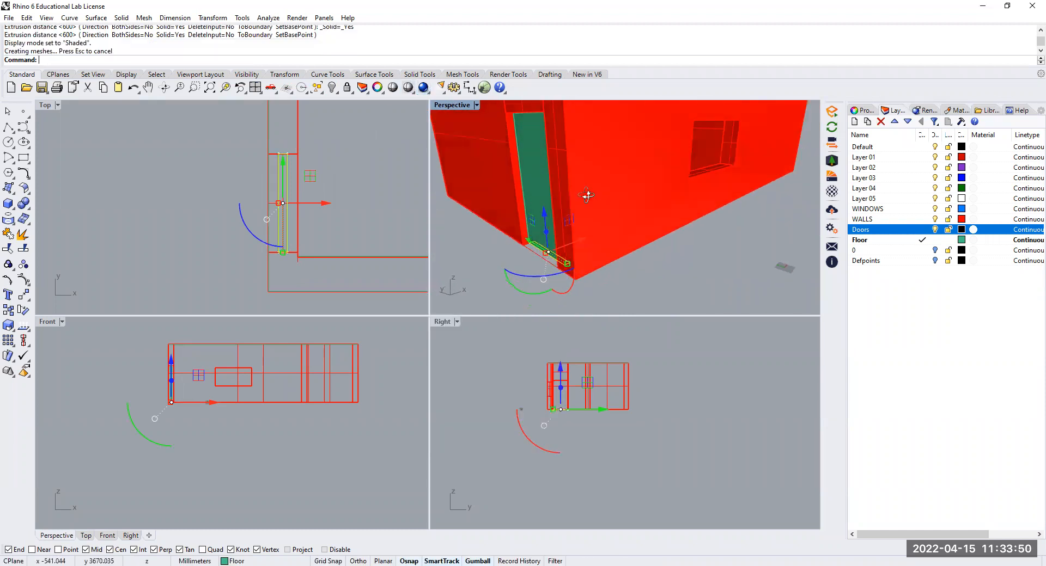
click(617, 287)
click(631, 279)
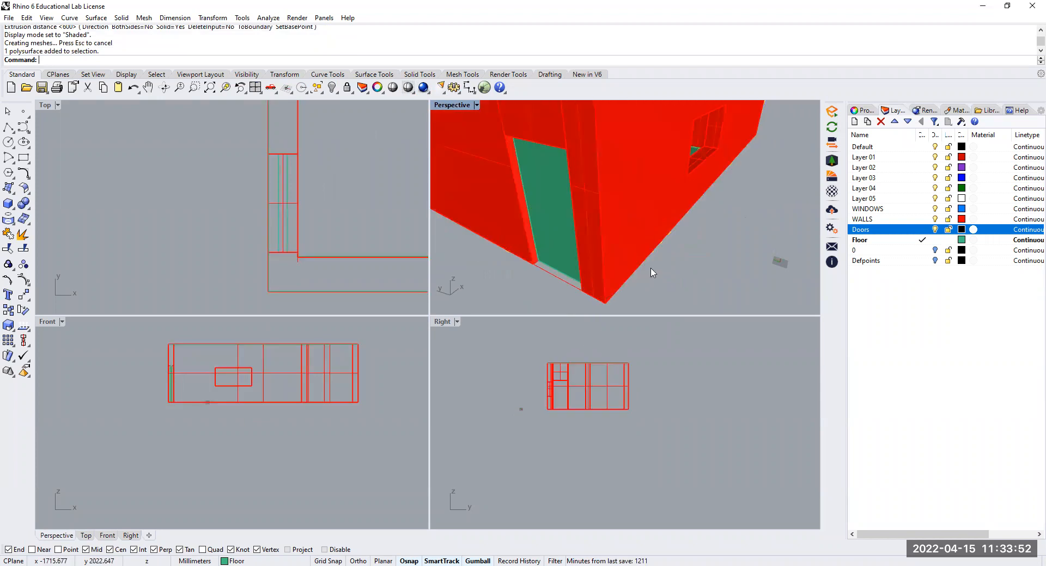
Make WINDOWS the current layer for drawing the rectangle at the front wall's window opening
right_drag(739, 233, 665, 187)
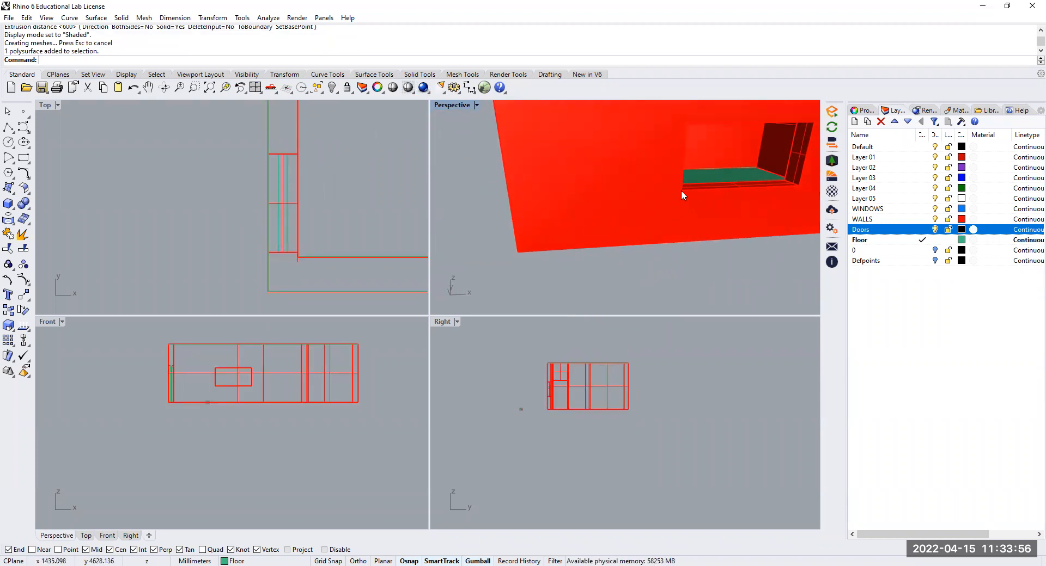
right_drag(687, 191, 490, 218)
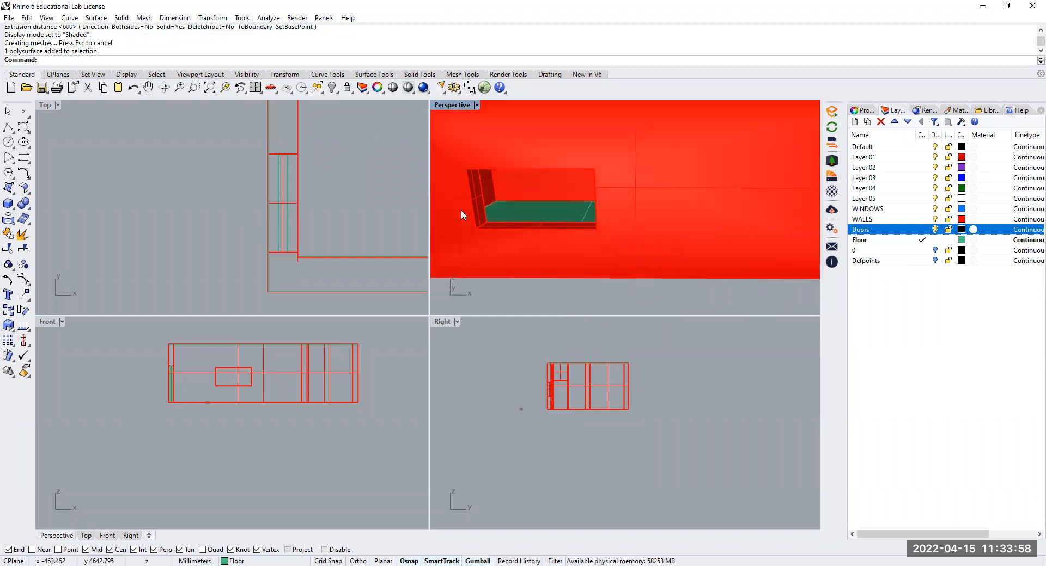
click(23, 157)
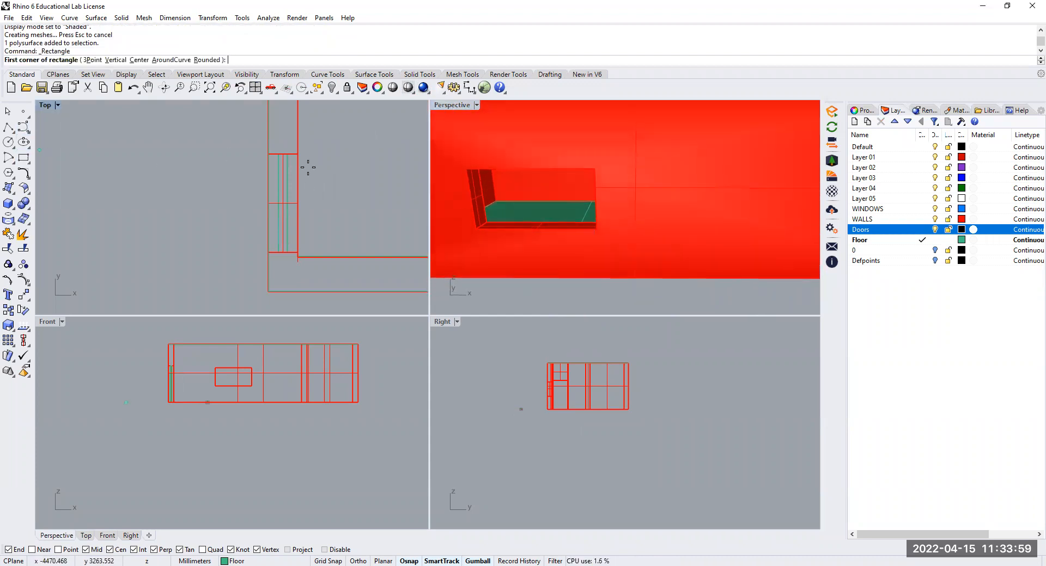
click(920, 209)
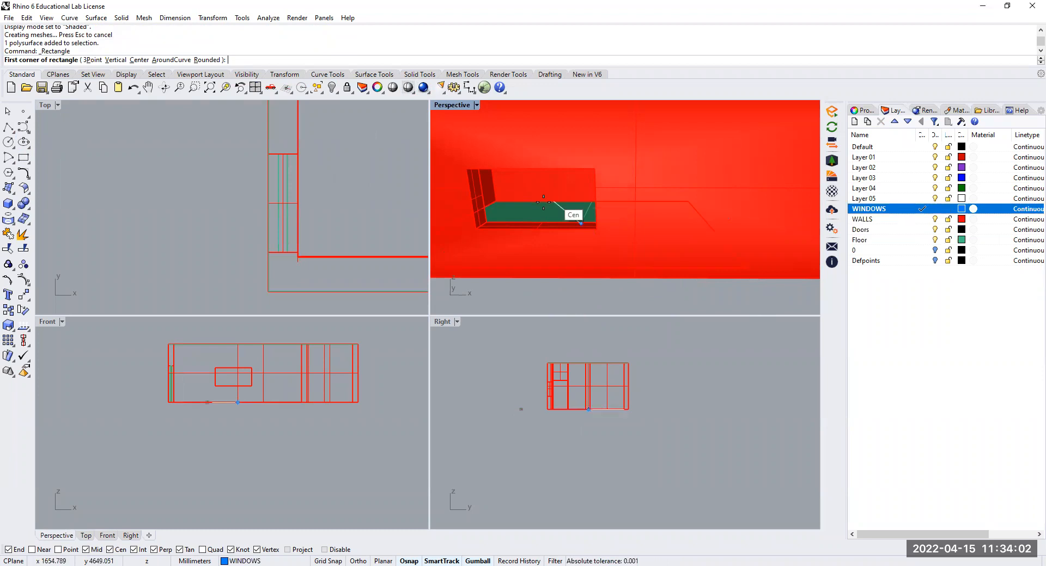
Try to draw a rectangle from the bottom corner of the window opening to its opposite top corner in the Perspective view
click(476, 229)
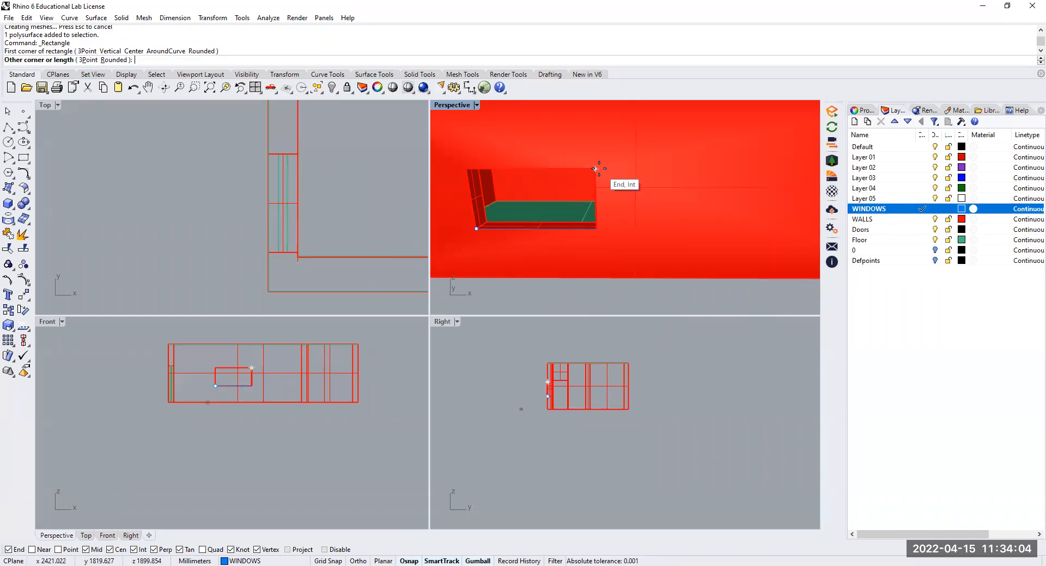
right_drag(603, 169, 647, 180)
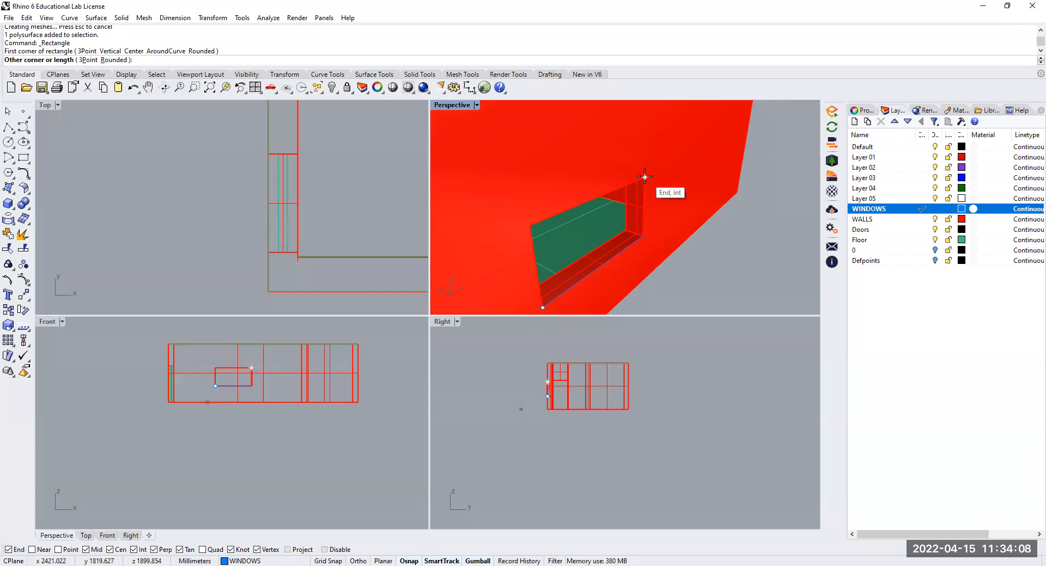
click(644, 176)
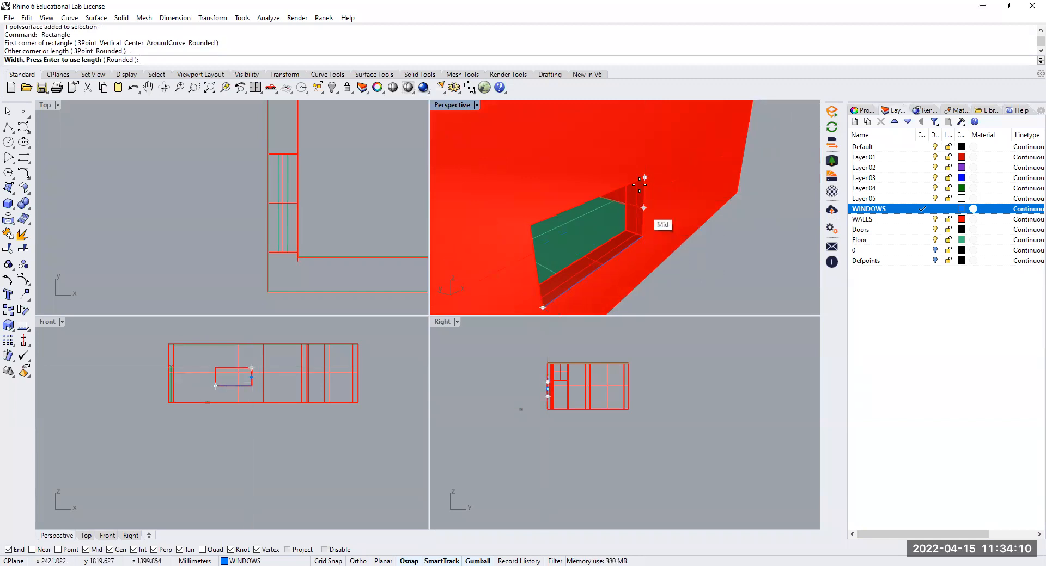
click(645, 173)
right_click(630, 226)
Draw a rectangle on the sill of the window opening between opposite corners and narrow it to a thin strip
click(625, 231)
click(543, 306)
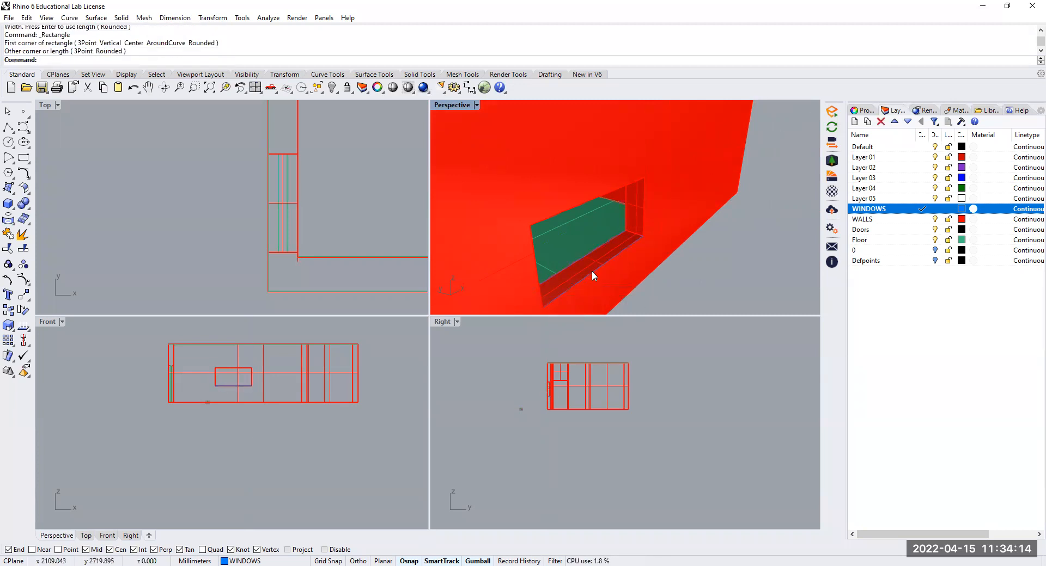
click(632, 306)
click(633, 301)
drag(597, 264, 596, 265)
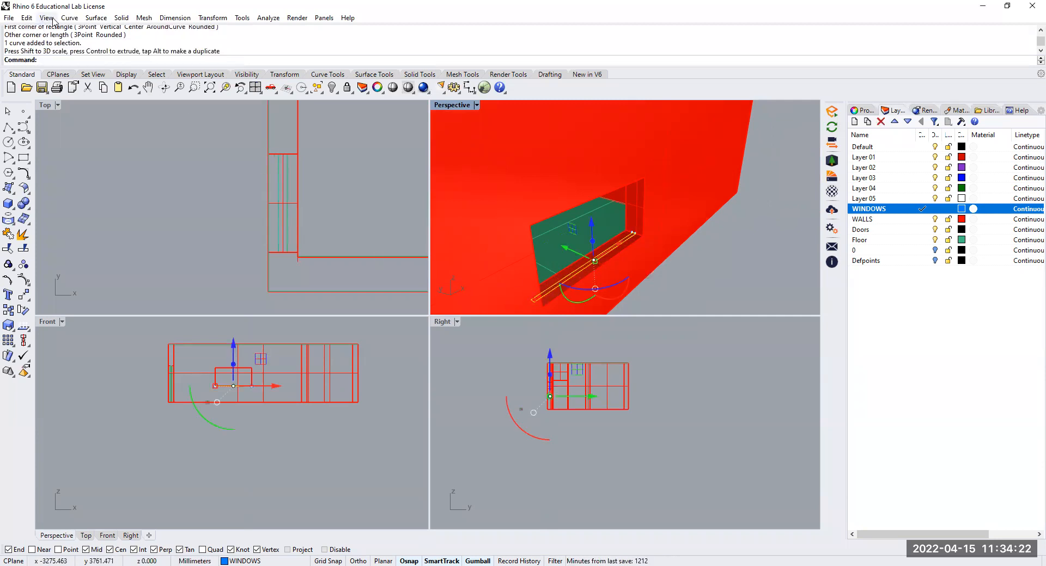
Extrude the thin sill rectangle straight up as a solid towards the top of the window opening
click(121, 18)
mouse_move(218, 209)
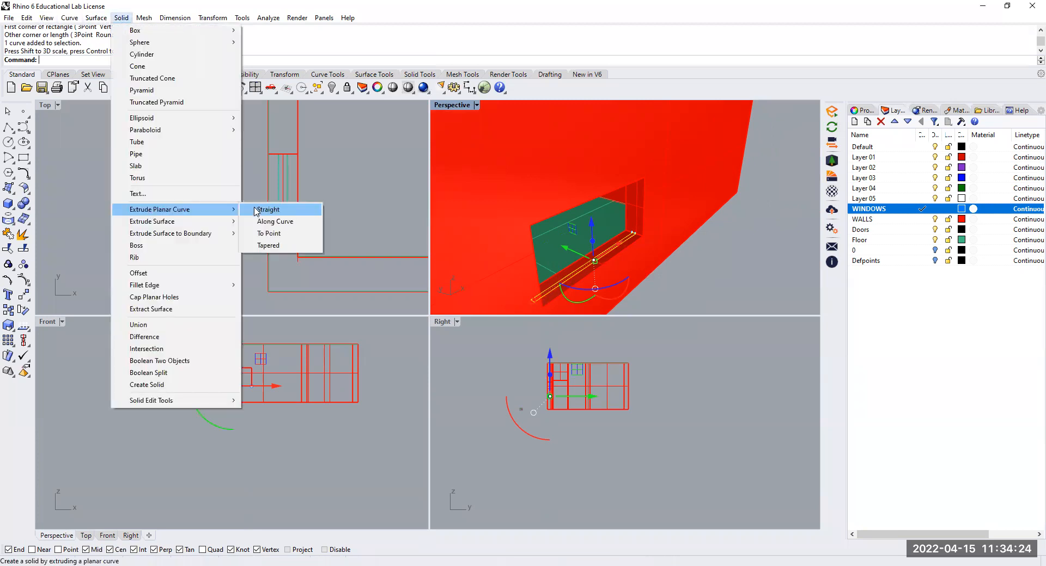
click(257, 210)
click(591, 200)
right_drag(652, 252, 754, 237)
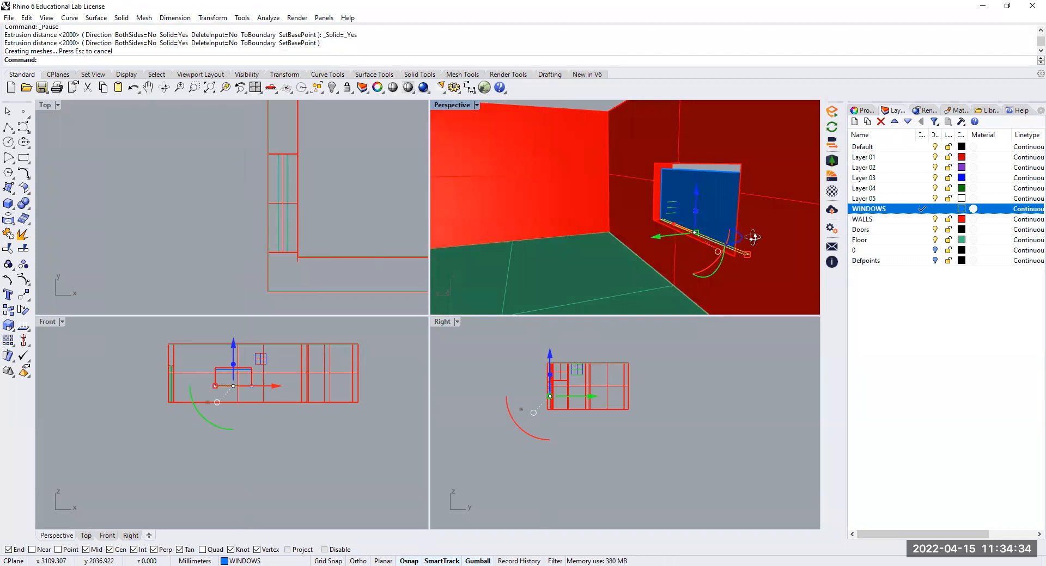
right_drag(753, 238, 735, 218)
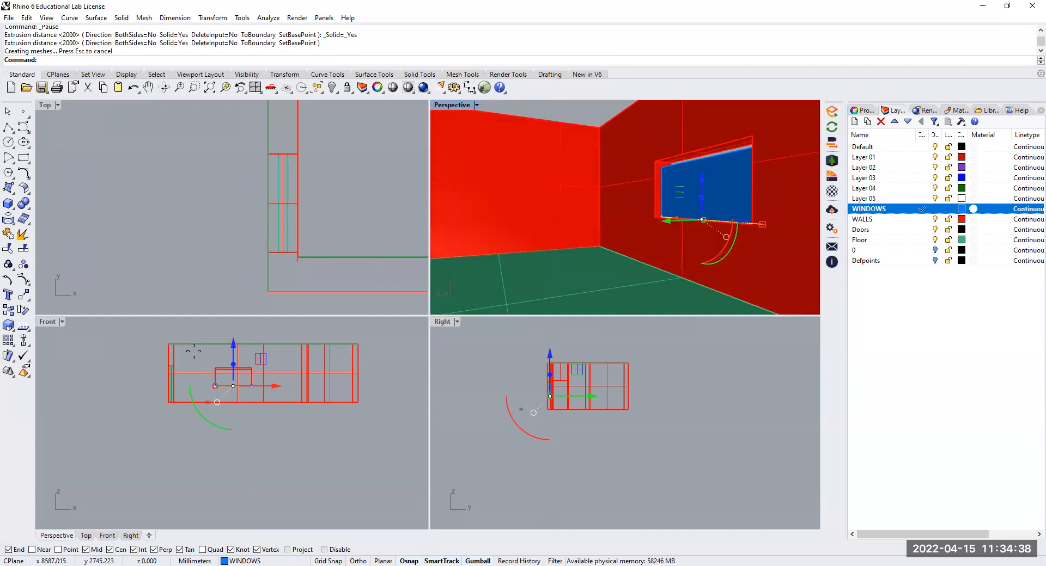
Delete the window's sill rectangle and the solid extruded from it
key(Delete)
click(708, 192)
key(Delete)
Draw a rectangle in the Front view between the opposite corners of the window opening
scroll(305, 237, down, 8)
scroll(232, 377, up, 8)
click(24, 158)
click(193, 359)
scroll(277, 403, up, 6)
scroll(278, 403, up, 3)
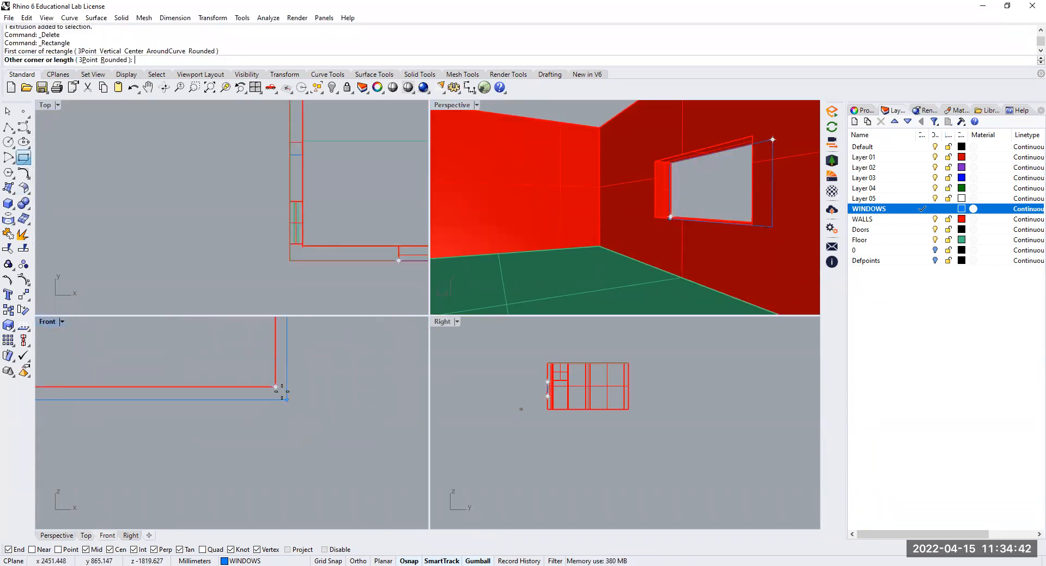
click(276, 388)
scroll(321, 340, down, 8)
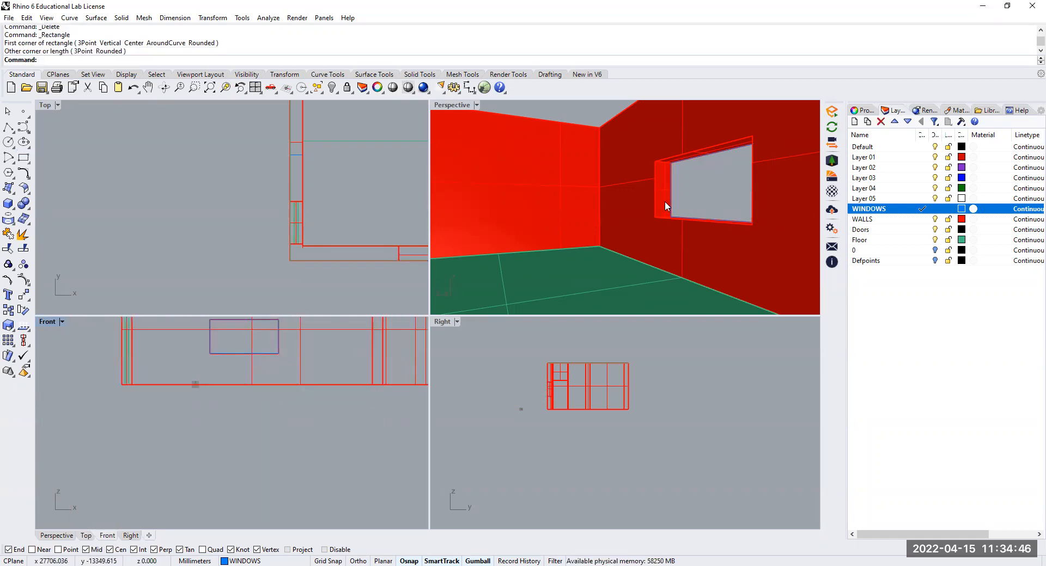
Extrude the window rectangle straight into a solid with a distance of 150 mm and clear the selection
click(675, 213)
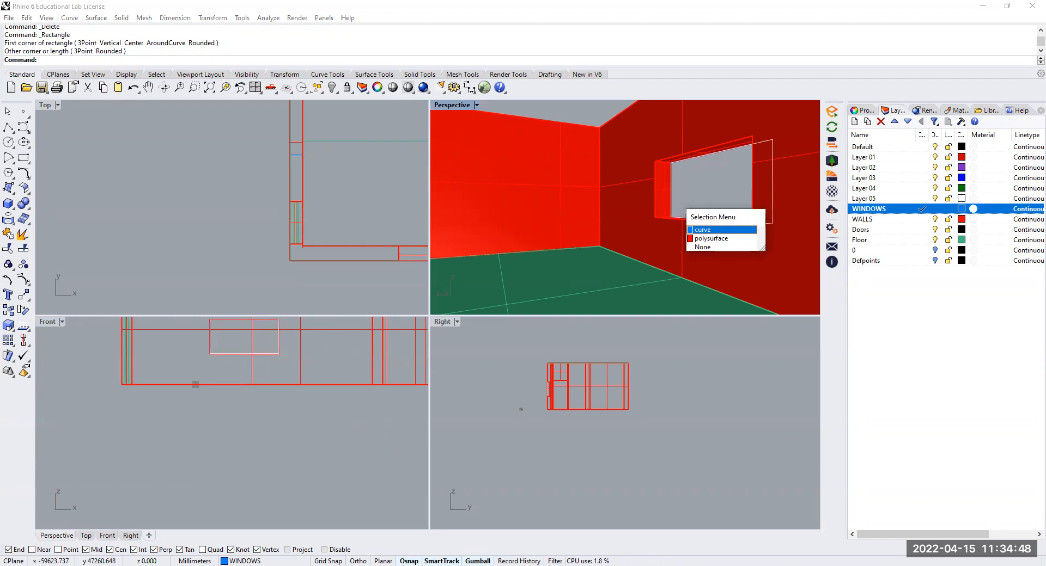
key(Return)
click(122, 18)
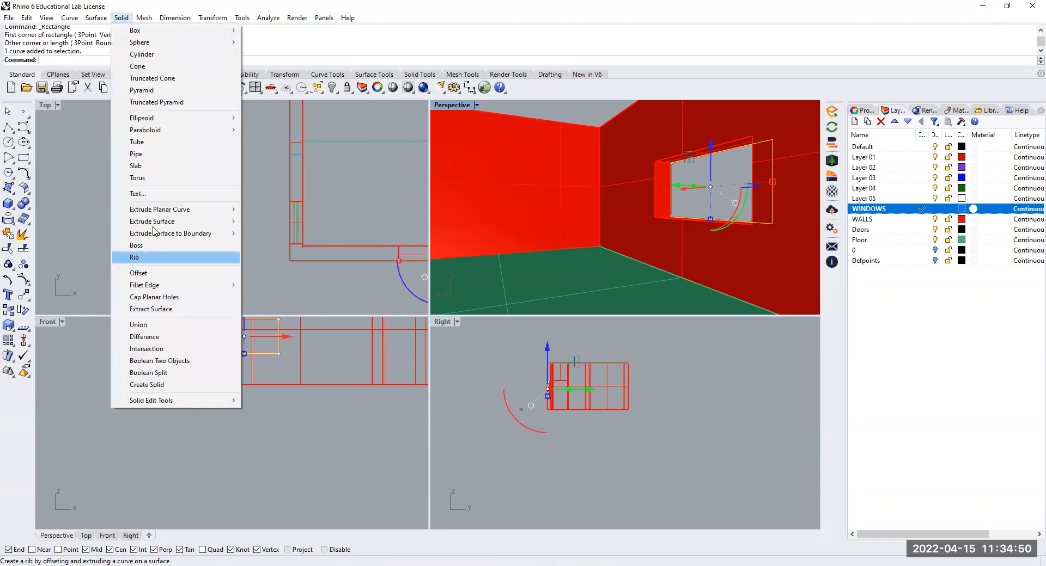
mouse_move(158, 210)
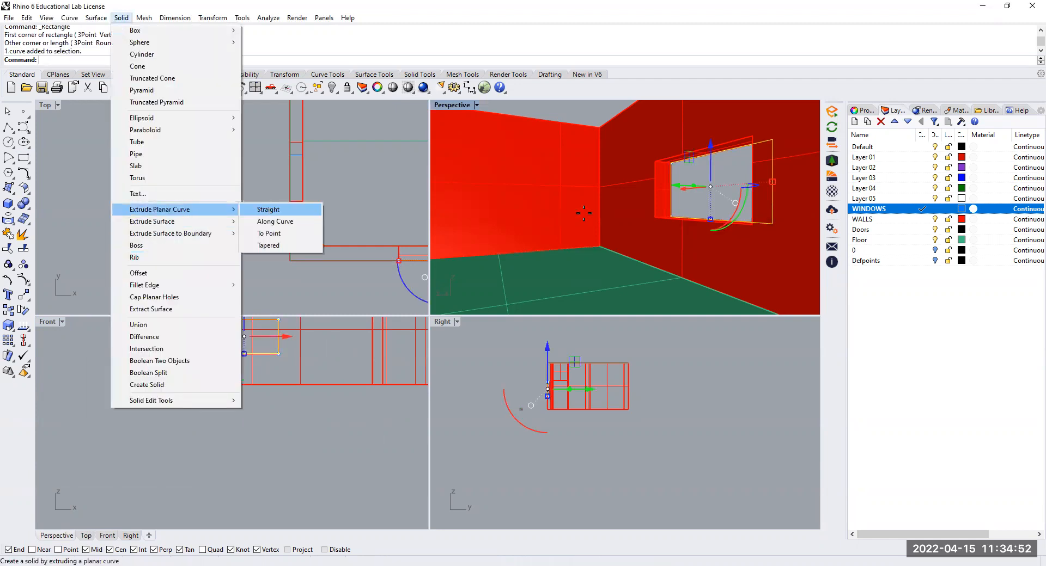
click(268, 210)
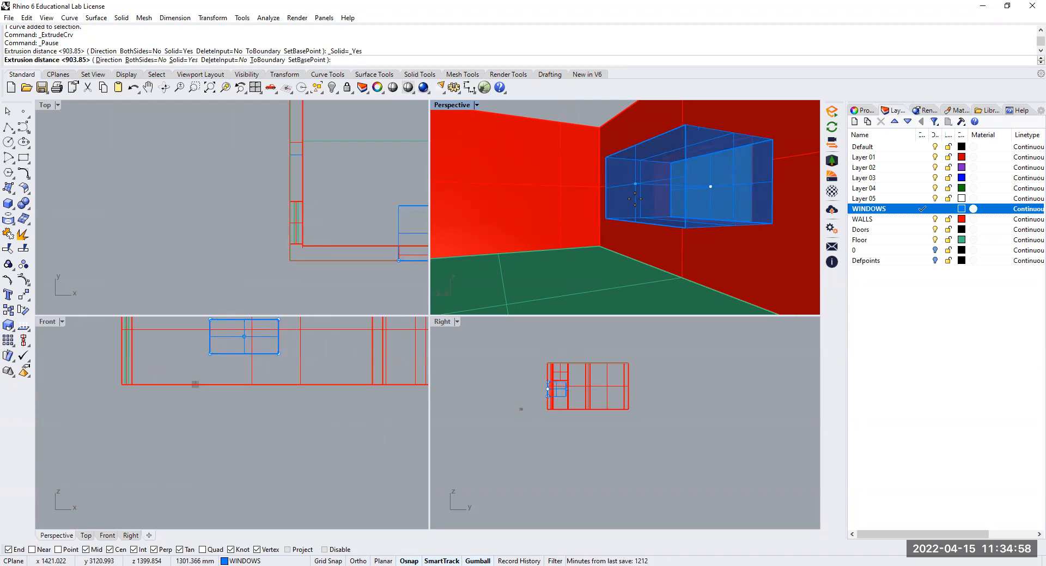
text(150)
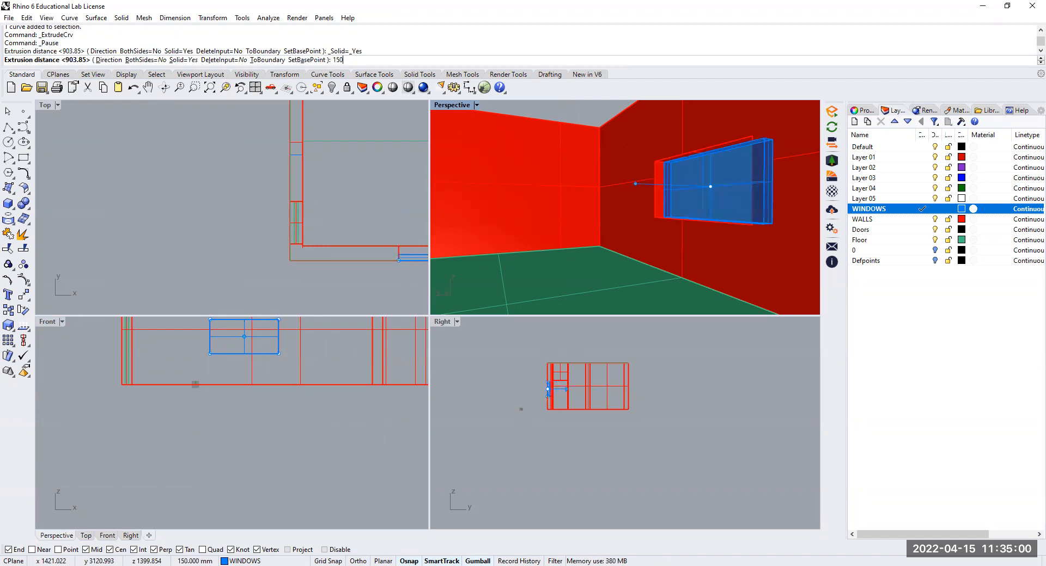
key(Return)
right_drag(633, 195, 591, 214)
key(Escape)
Move the window solid 150 mm inwards, perpendicular to the wall, in the Top view with Ortho on
right_drag(584, 217, 600, 229)
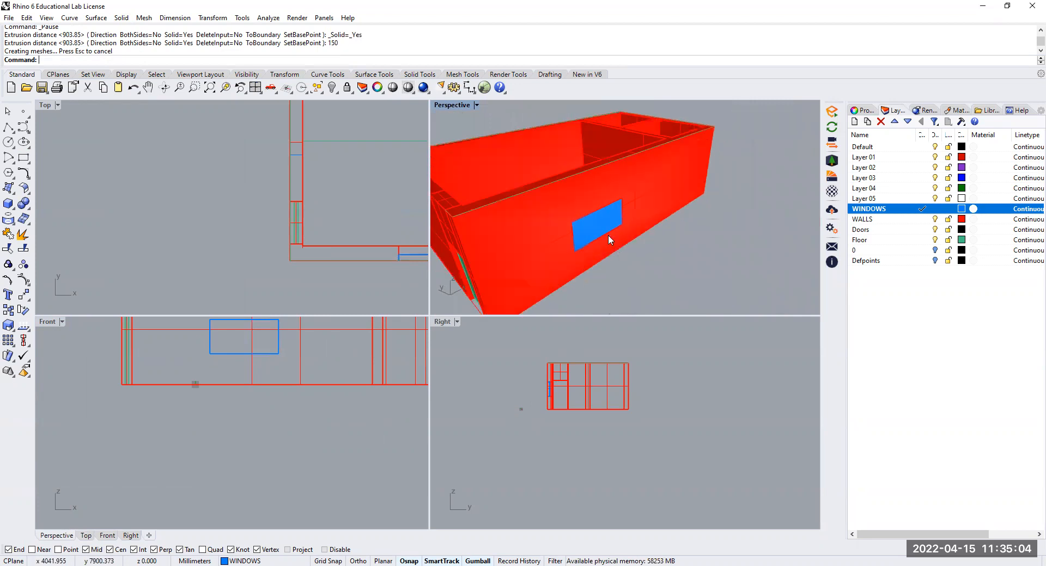
scroll(600, 230, up, 6)
click(638, 250)
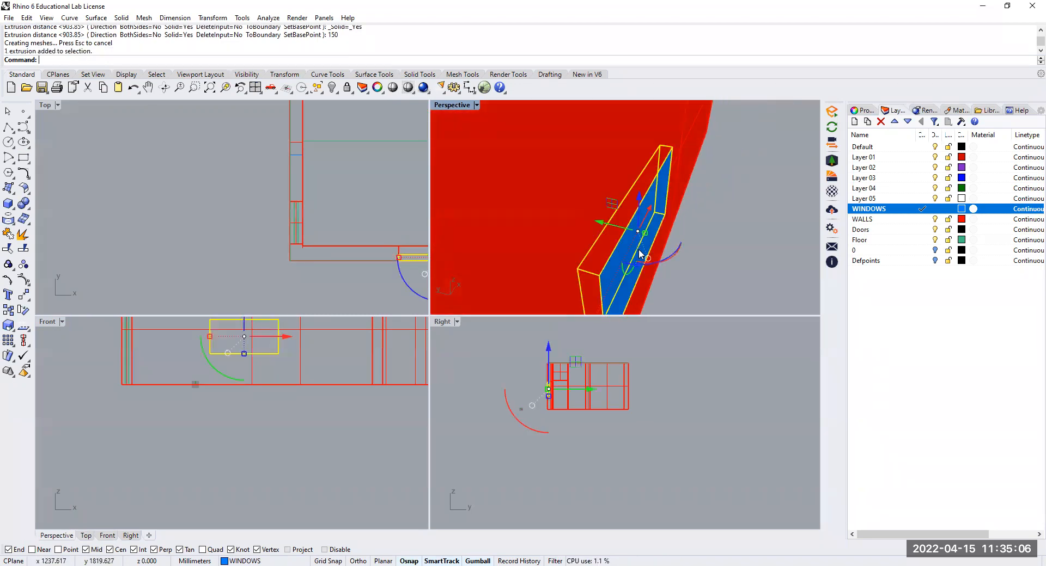
scroll(292, 224, down, 6)
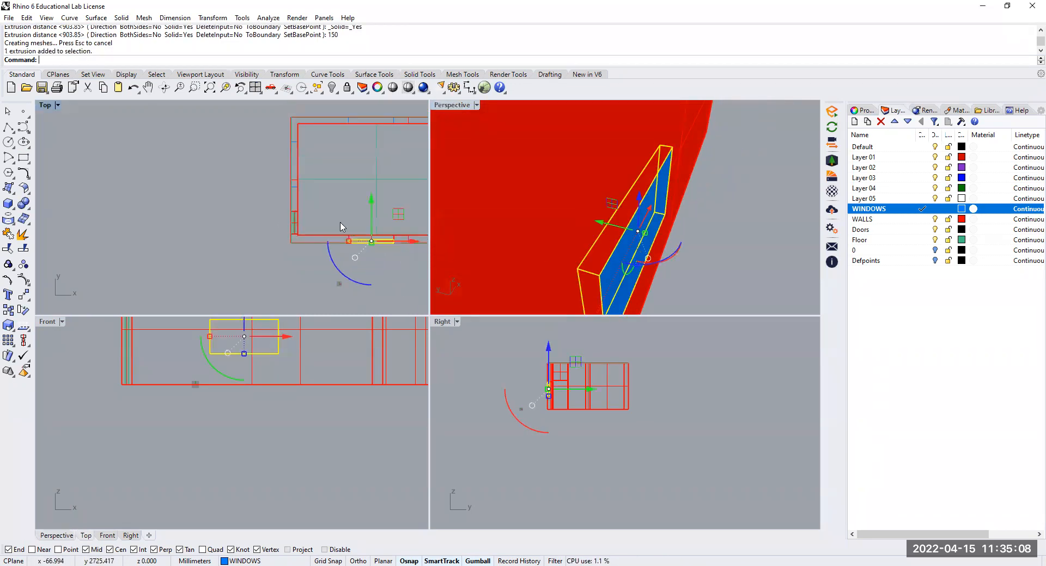
click(23, 294)
scroll(374, 215, up, 2)
click(375, 213)
key(F8)
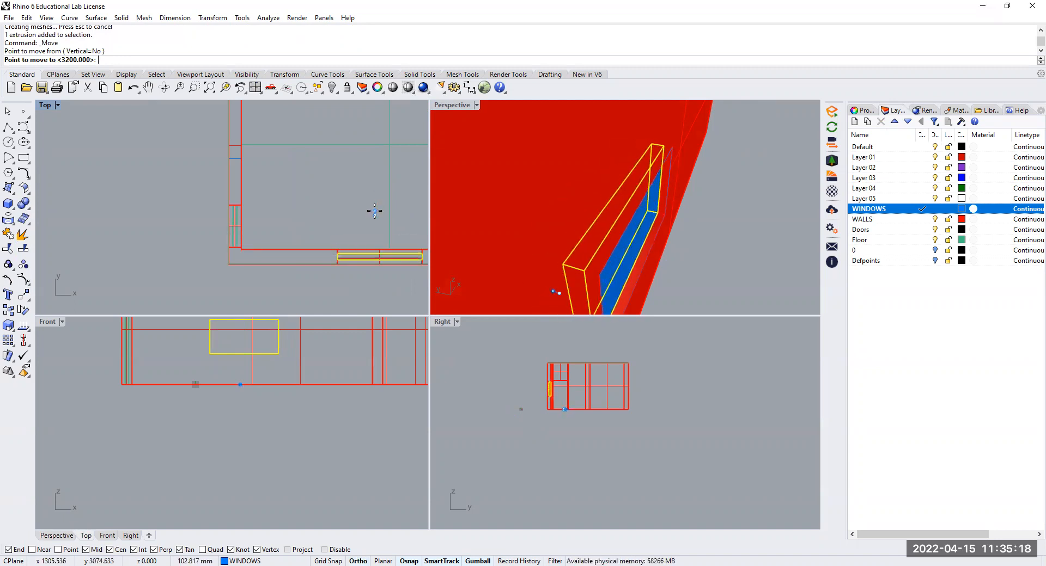
key(End)
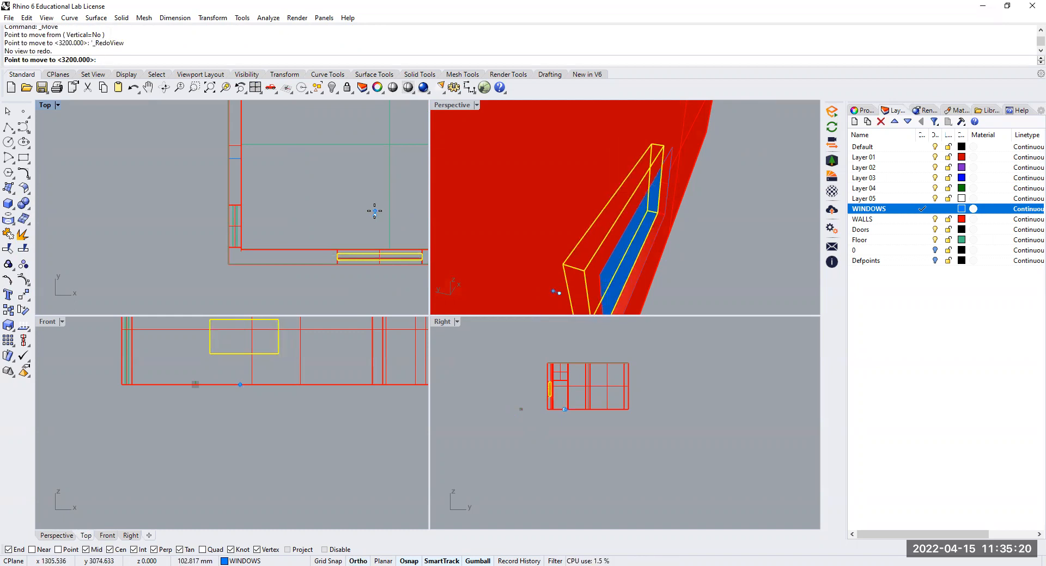
text(150)
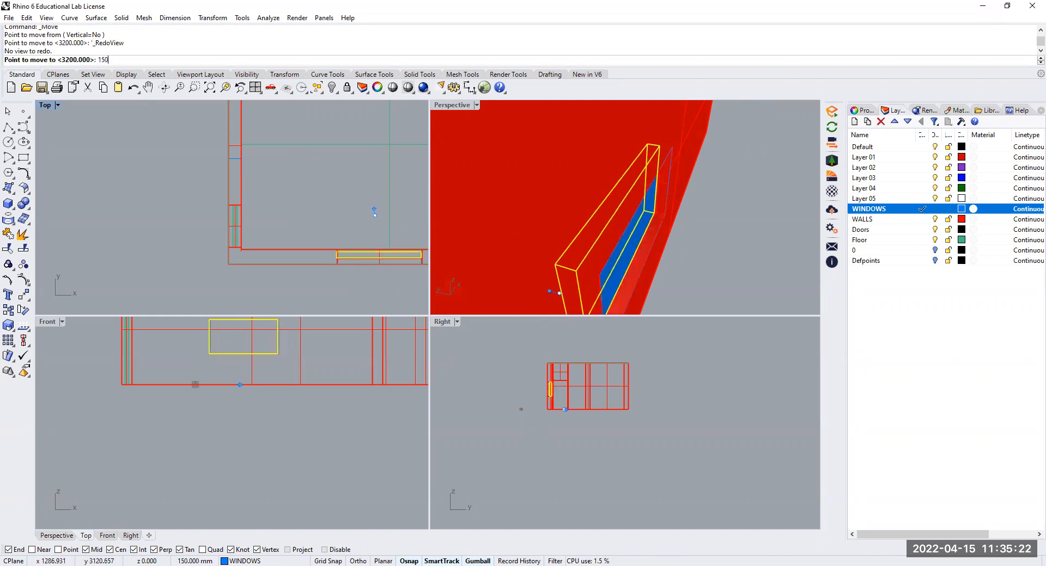
key(F8)
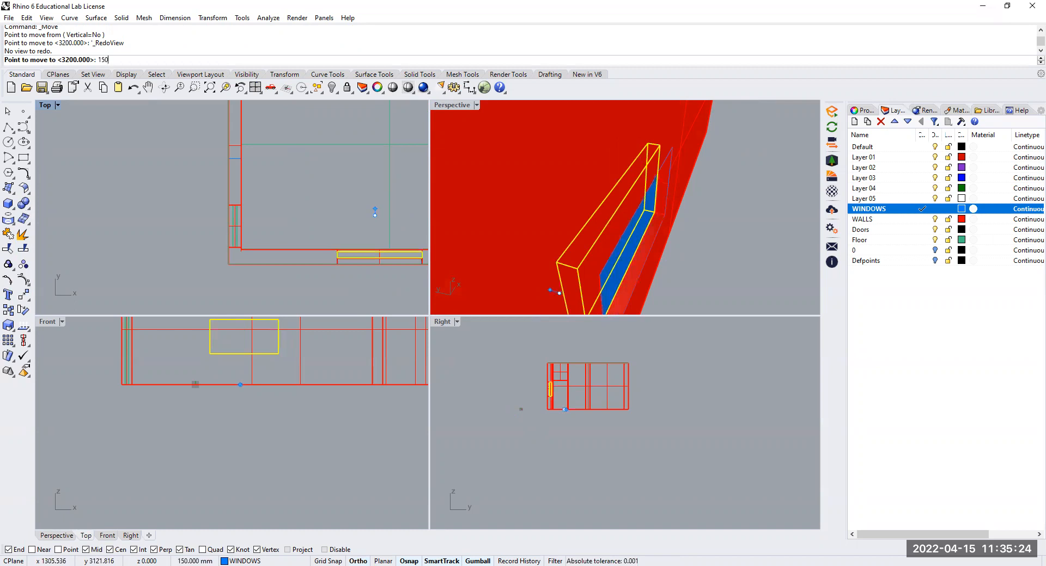
key(Return)
key(F8)
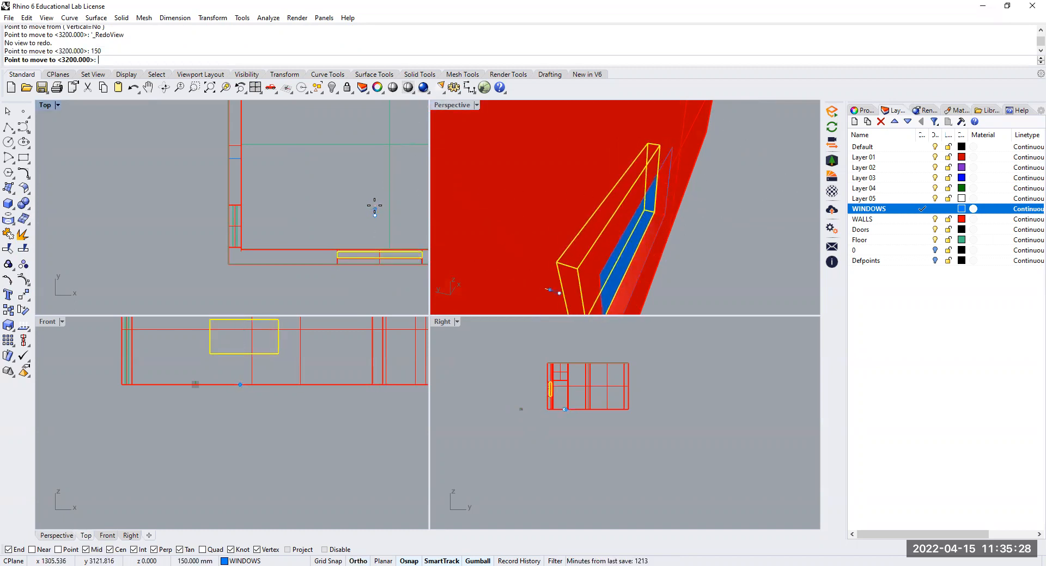
key(Escape)
Examine the moved window solid's position in the wall from inside the room and outside the building
scroll(407, 192, down, 2)
scroll(507, 220, down, 4)
click(675, 259)
right_drag(679, 264, 786, 249)
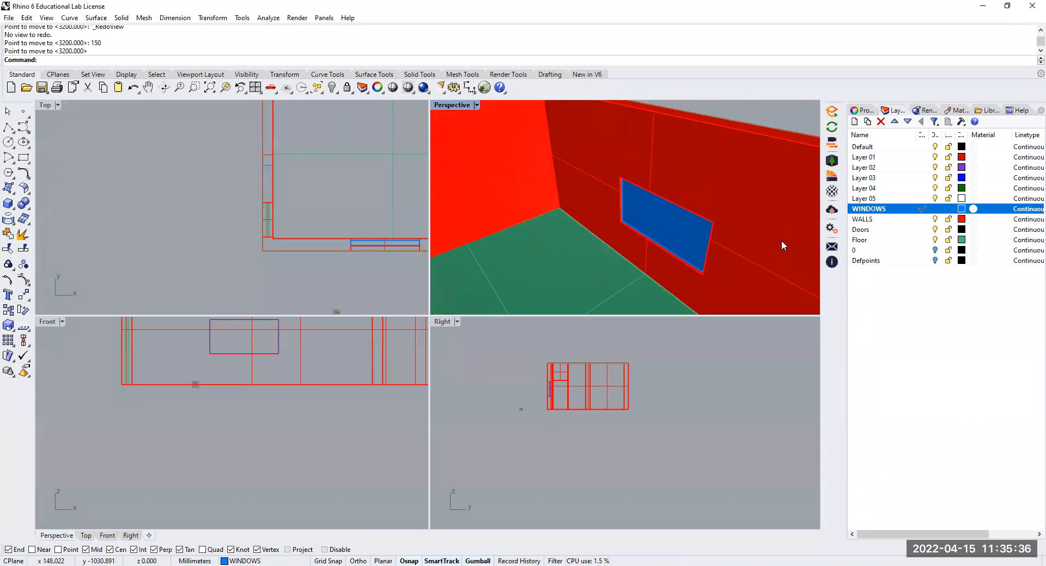
scroll(670, 261, up, 3)
scroll(680, 232, down, 13)
right_drag(656, 255, 675, 267)
click(675, 266)
scroll(675, 266, down, 3)
scroll(604, 270, up, 8)
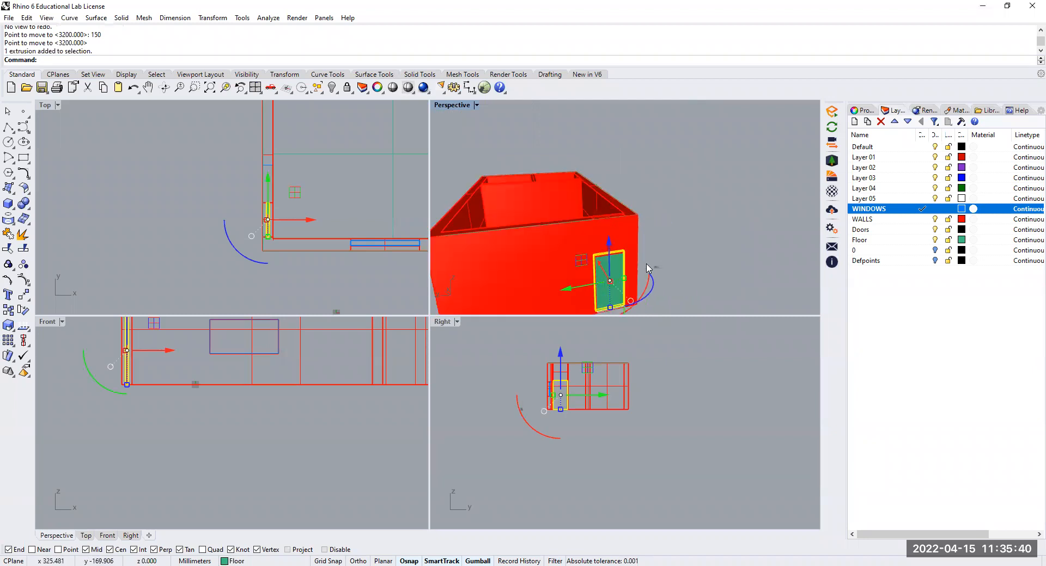
Examine the door opening near the building's corner and the adjacent window from outside and in plan
click(623, 267)
scroll(622, 267, down, 5)
right_drag(620, 252, 641, 226)
click(648, 240)
click(287, 227)
scroll(270, 230, up, 4)
scroll(641, 195, down, 2)
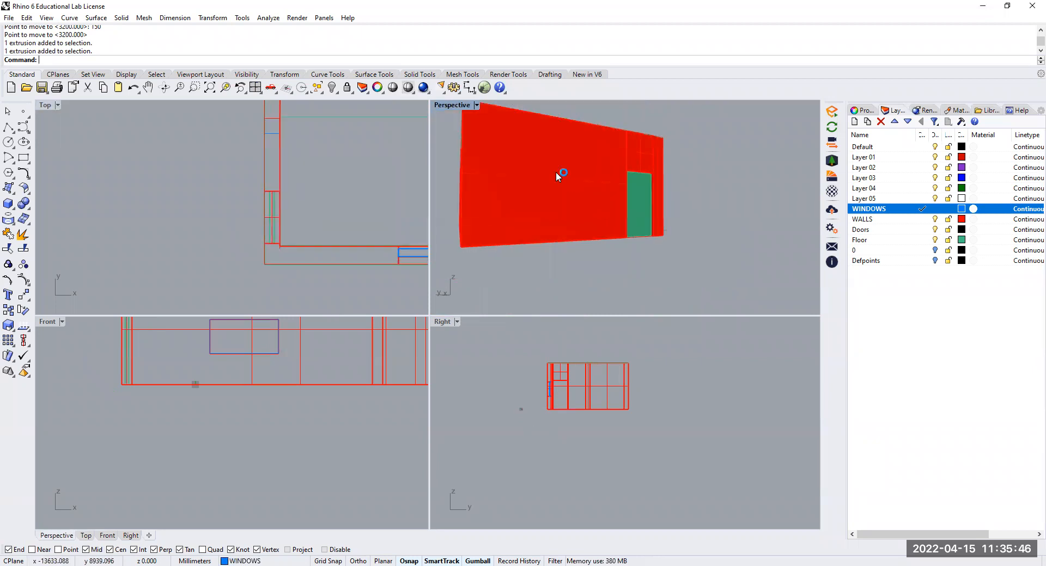
scroll(303, 244, down, 5)
scroll(302, 243, down, 2)
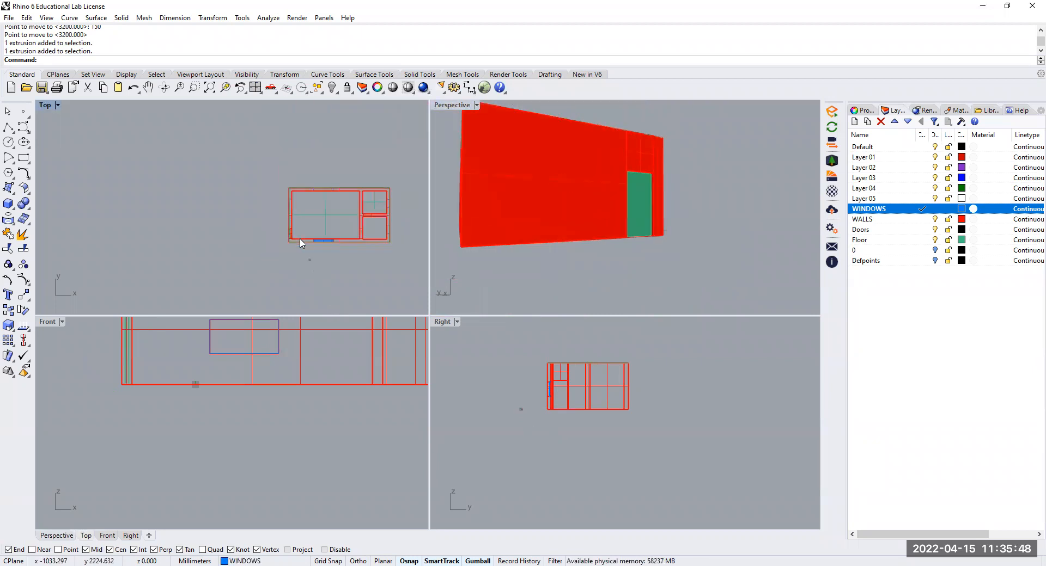
scroll(298, 242, up, 4)
right_drag(360, 212, 285, 215)
scroll(248, 268, up, 5)
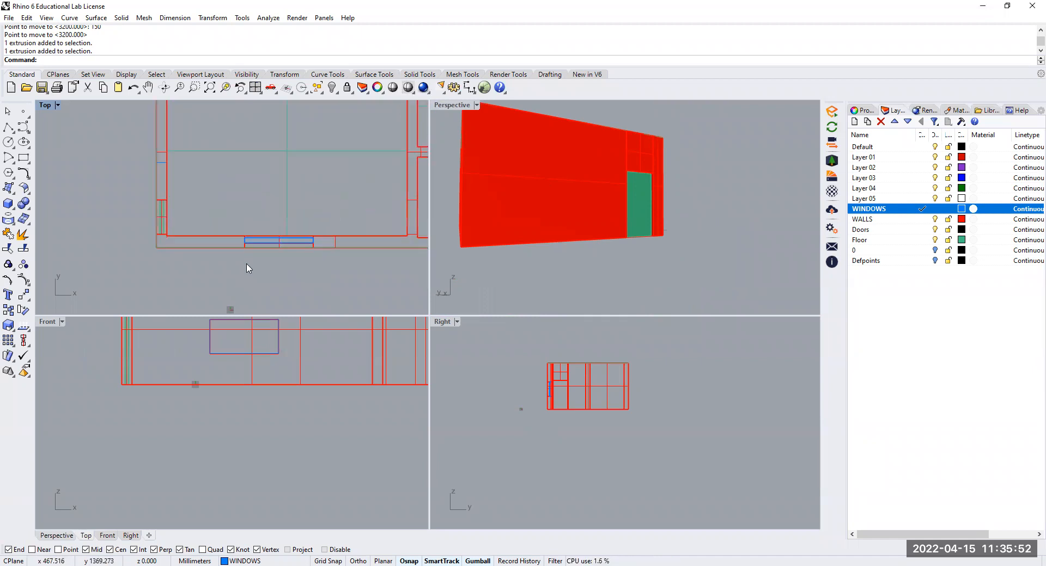
scroll(248, 269, down, 4)
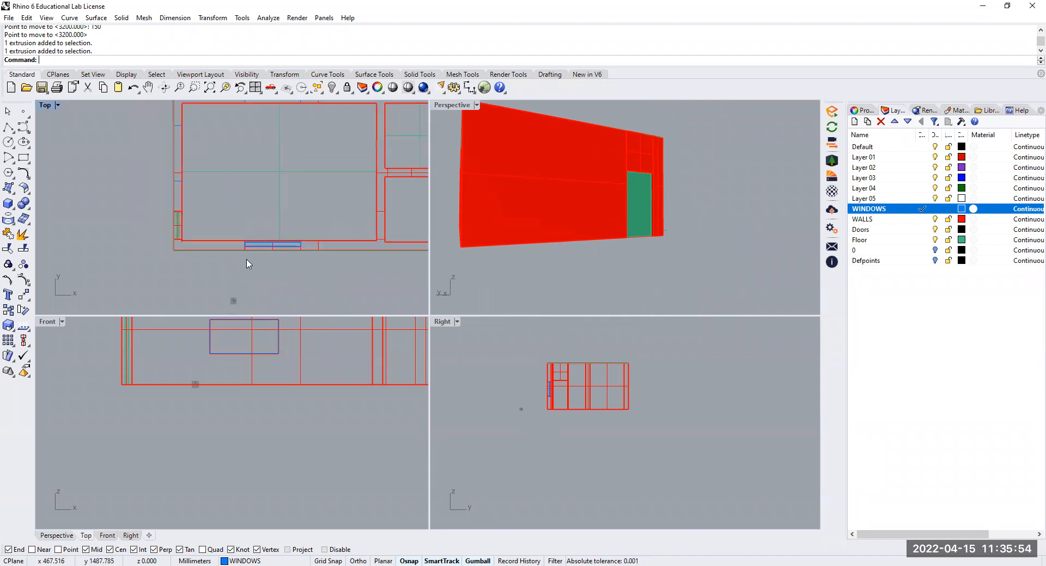
scroll(185, 244, up, 5)
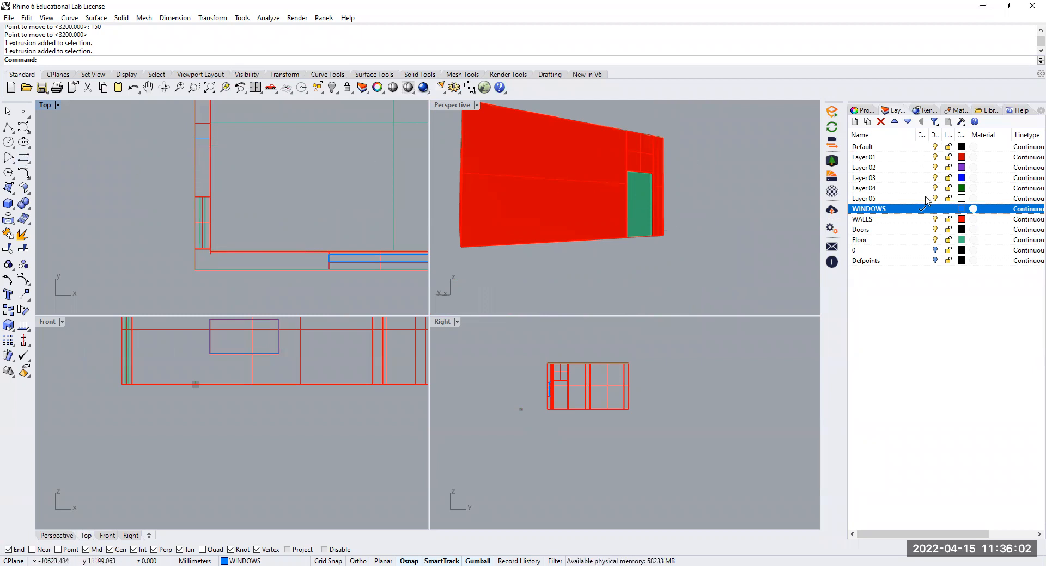
Make Doors the current layer and set the Perspective view's display mode to Wireframe
double_click(882, 231)
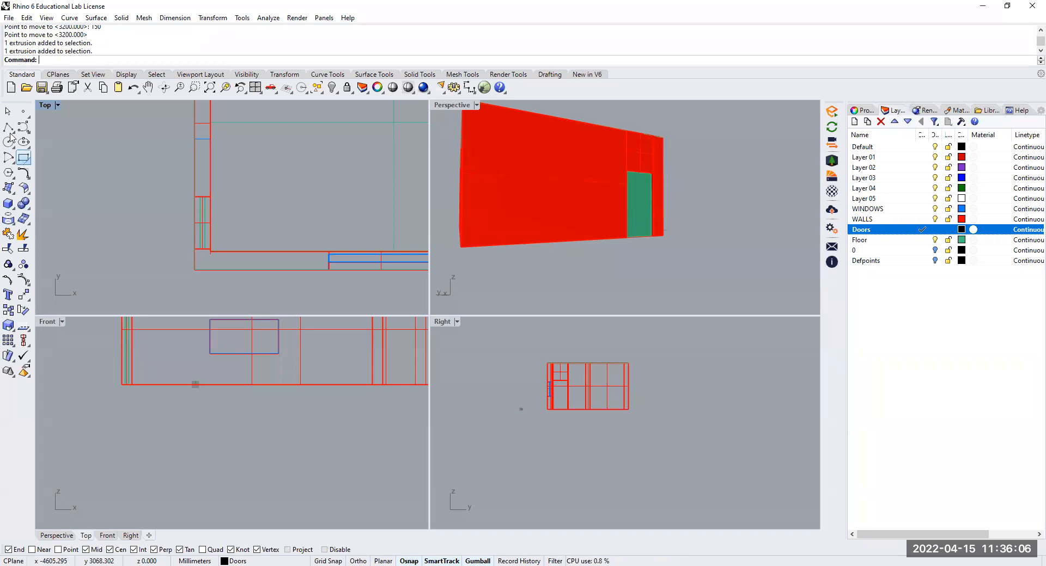
scroll(644, 238, up, 8)
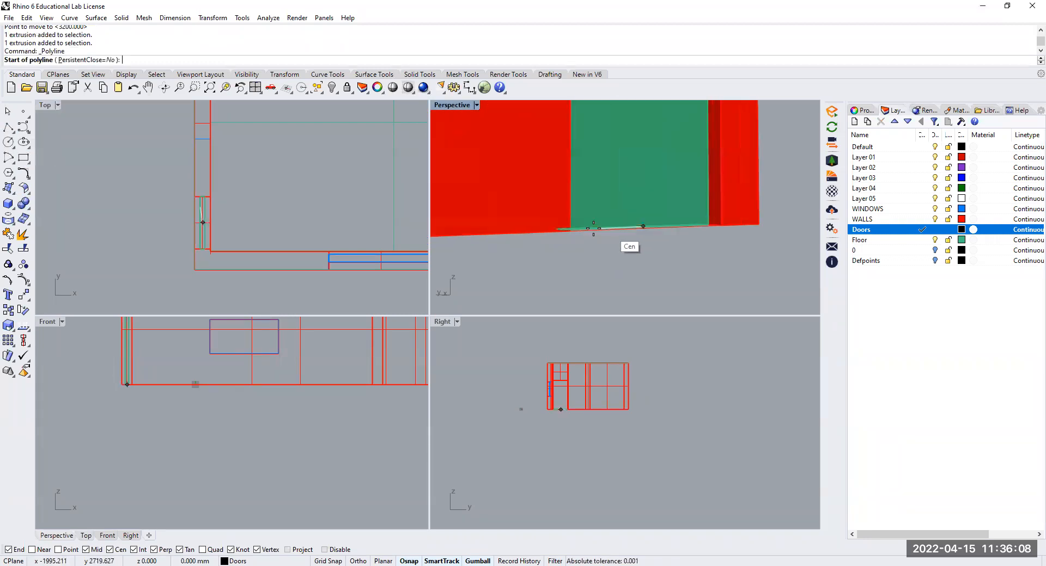
scroll(216, 403, down, 6)
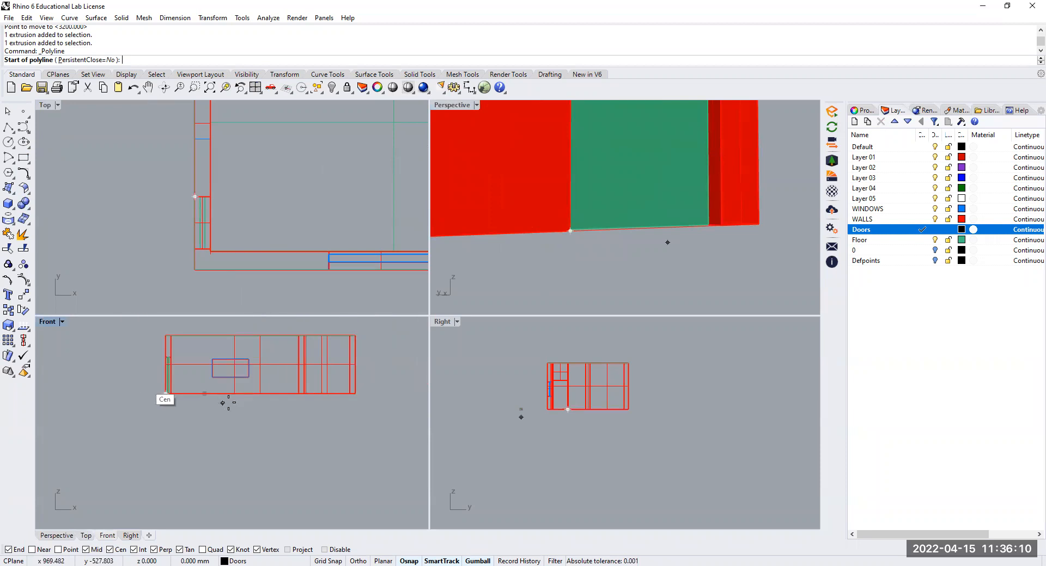
scroll(480, 335, up, 2)
scroll(599, 427, up, 3)
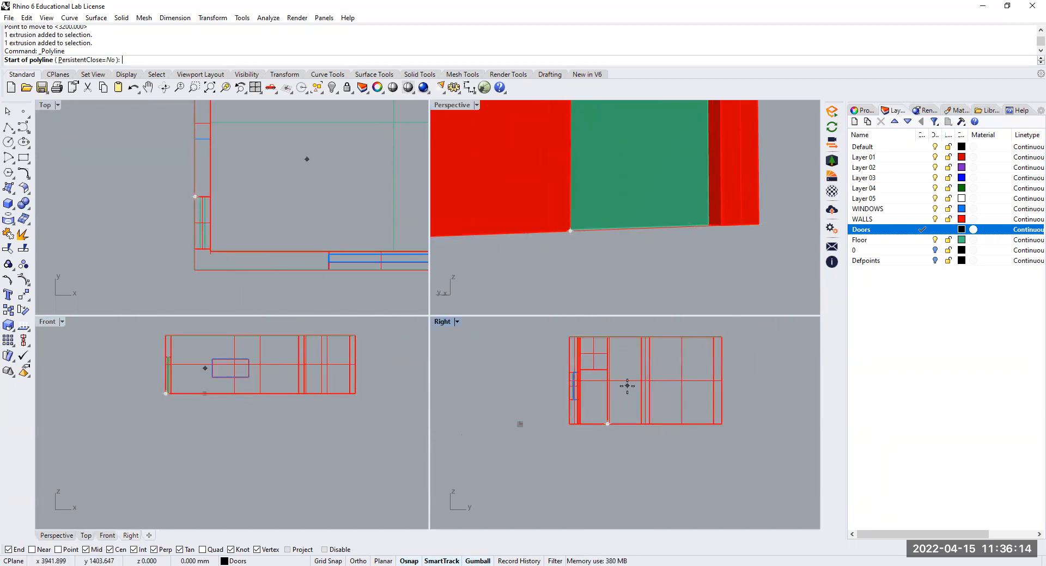
scroll(599, 270, down, 12)
right_drag(608, 272, 512, 111)
scroll(164, 392, up, 6)
right_drag(188, 400, 196, 421)
right_drag(244, 219, 239, 244)
scroll(194, 229, up, 3)
scroll(585, 275, up, 6)
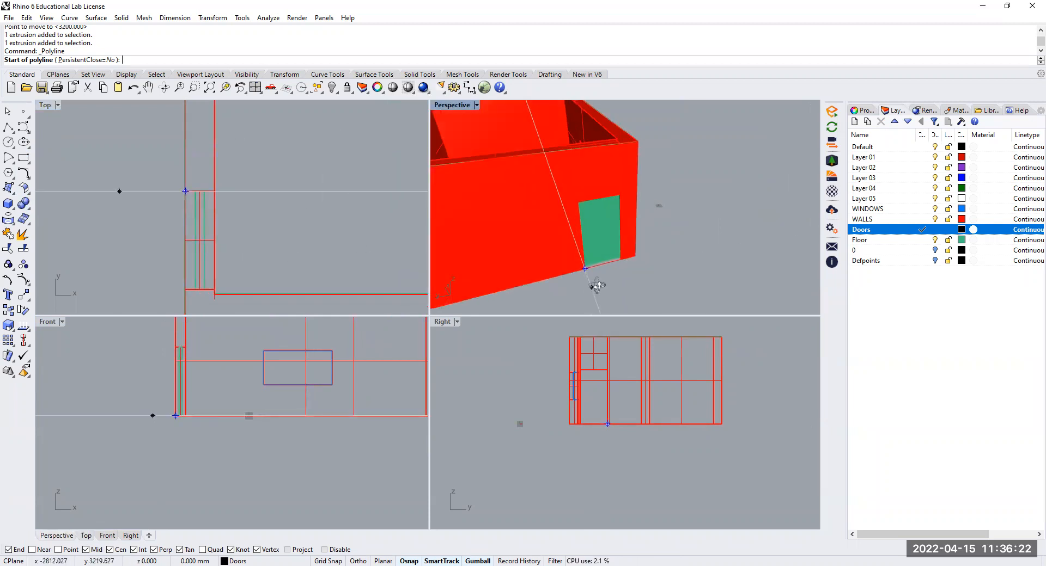
right_drag(598, 286, 604, 288)
click(476, 106)
click(473, 132)
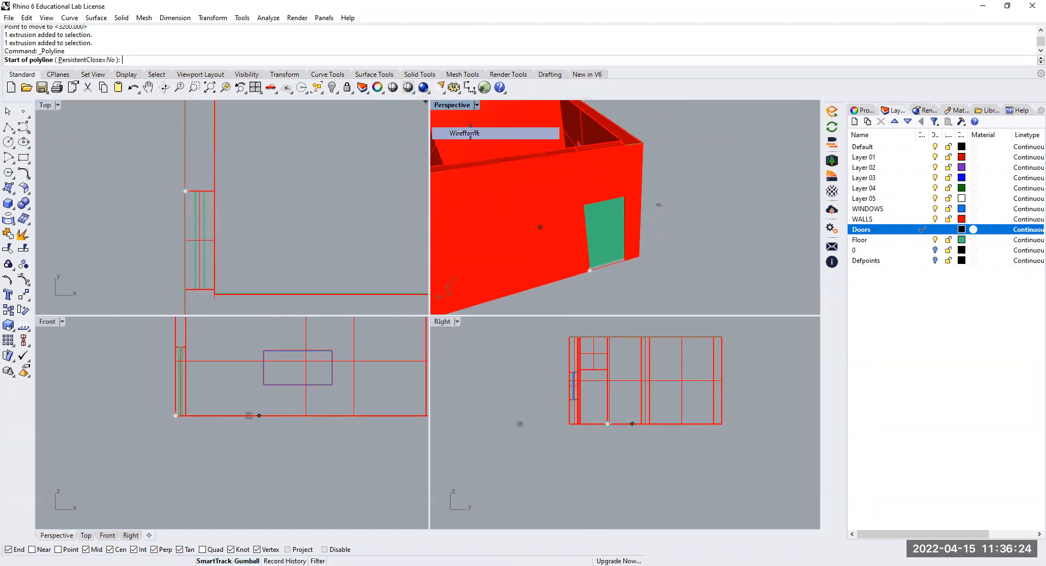
Draw an open three-segment polyline on the door opening's outer edges: 2000 mm up one jamb, across the head and down the other jamb
scroll(588, 278, up, 3)
scroll(588, 277, up, 3)
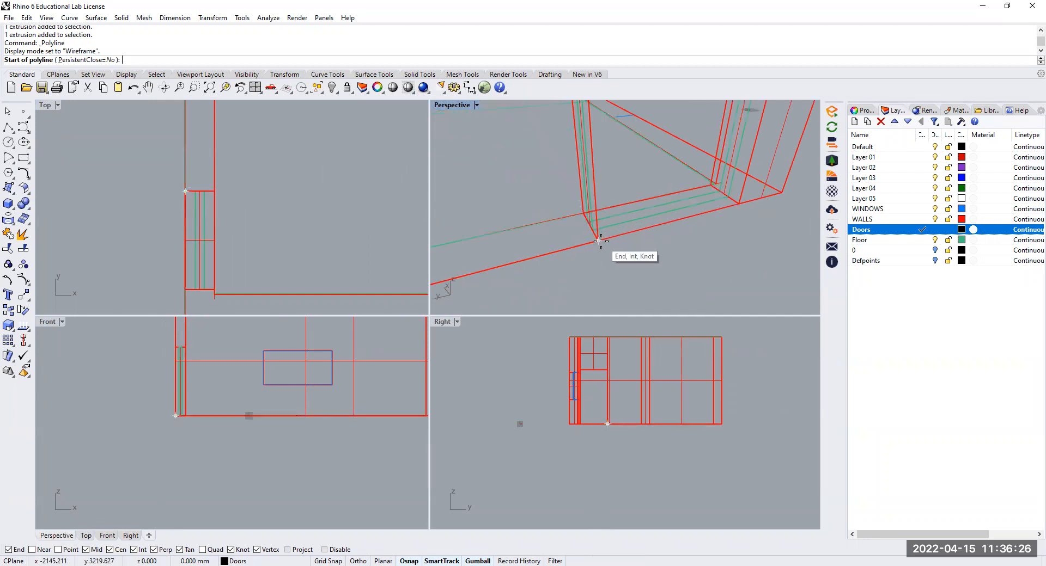
click(600, 243)
scroll(598, 163, down, 10)
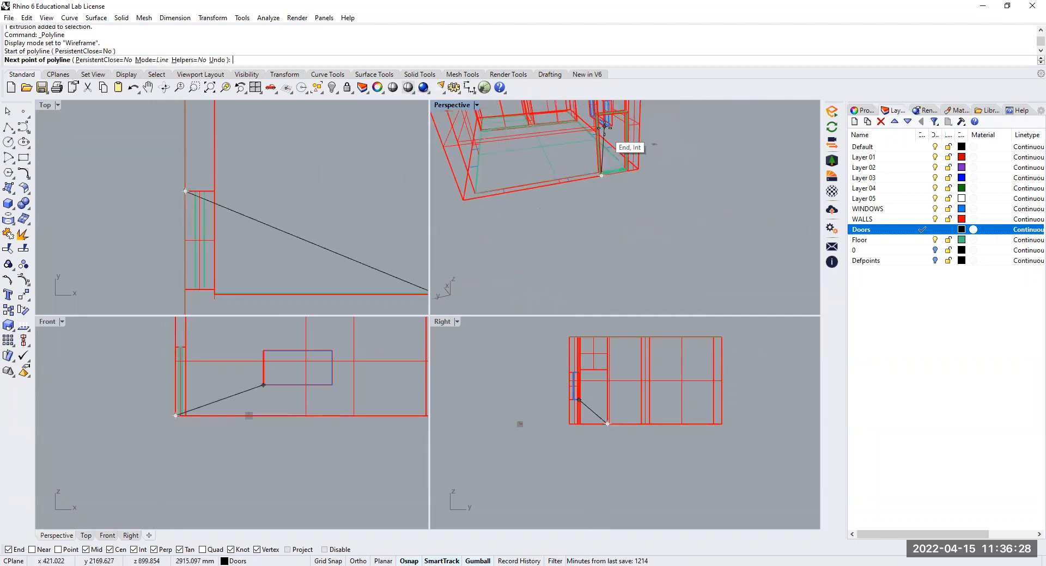
shift+right_drag(595, 153, 587, 206)
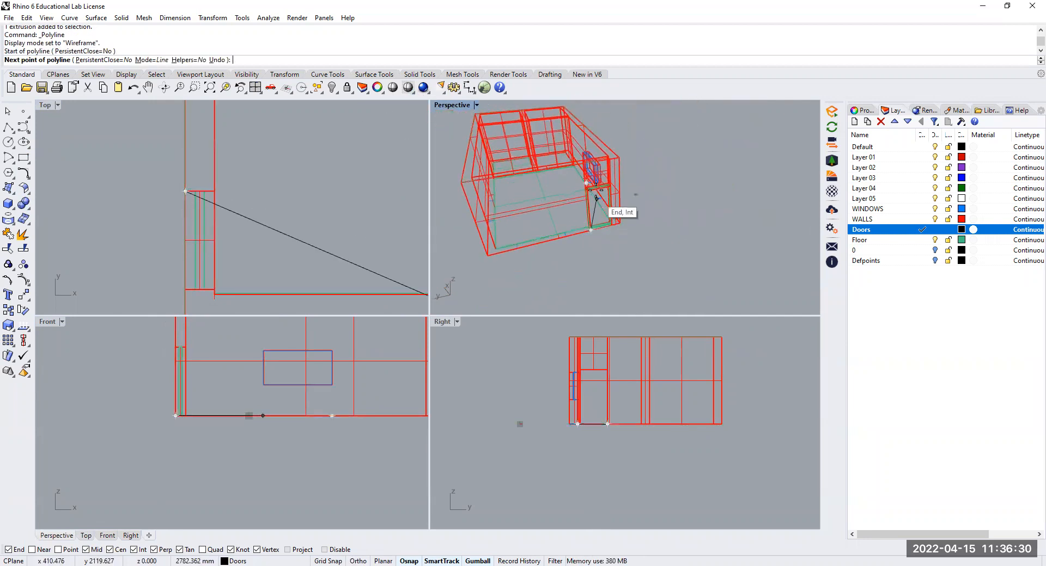
scroll(593, 186, up, 12)
scroll(547, 186, down, 5)
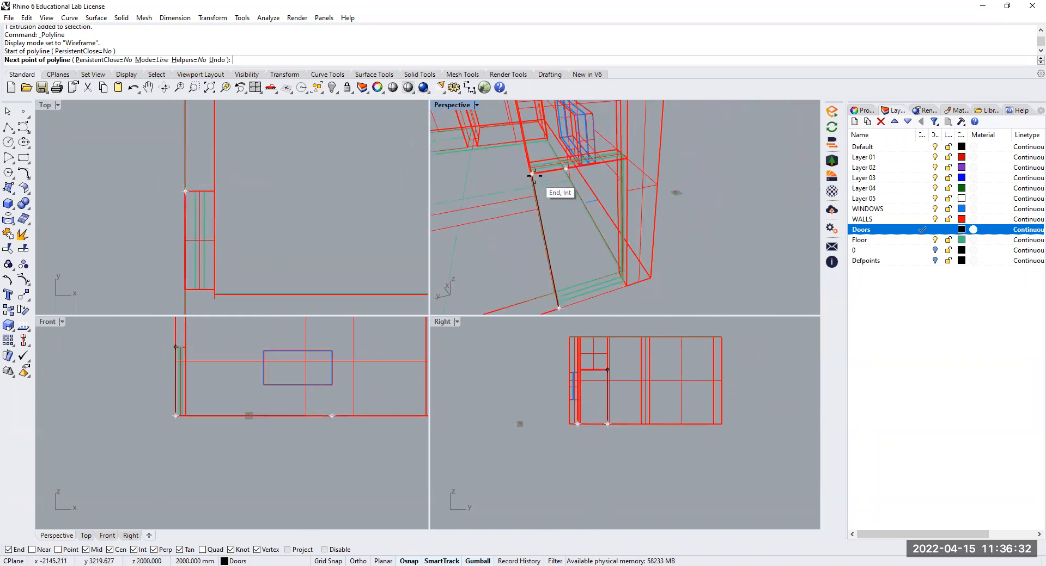
click(533, 173)
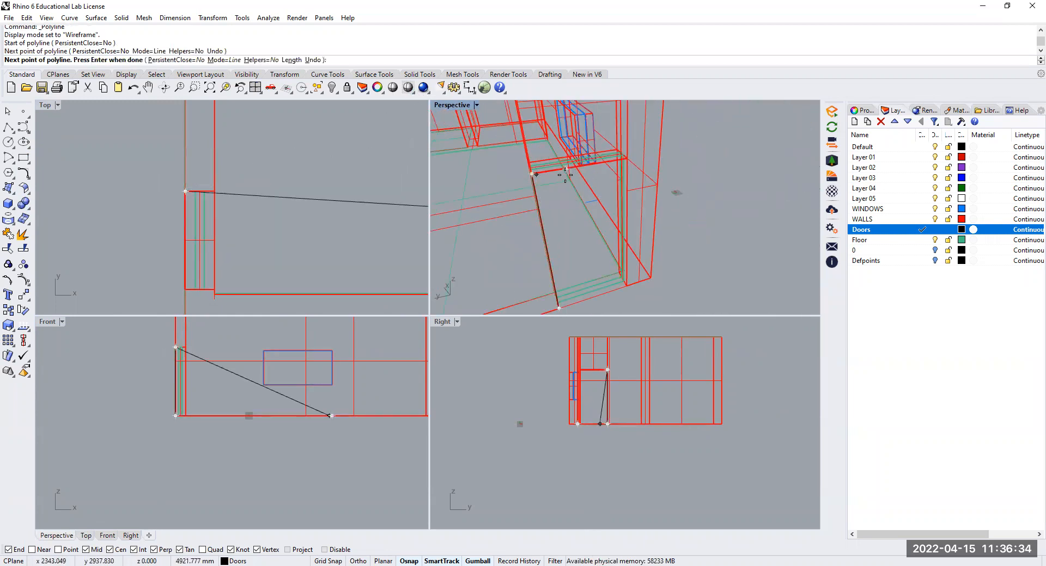
click(627, 159)
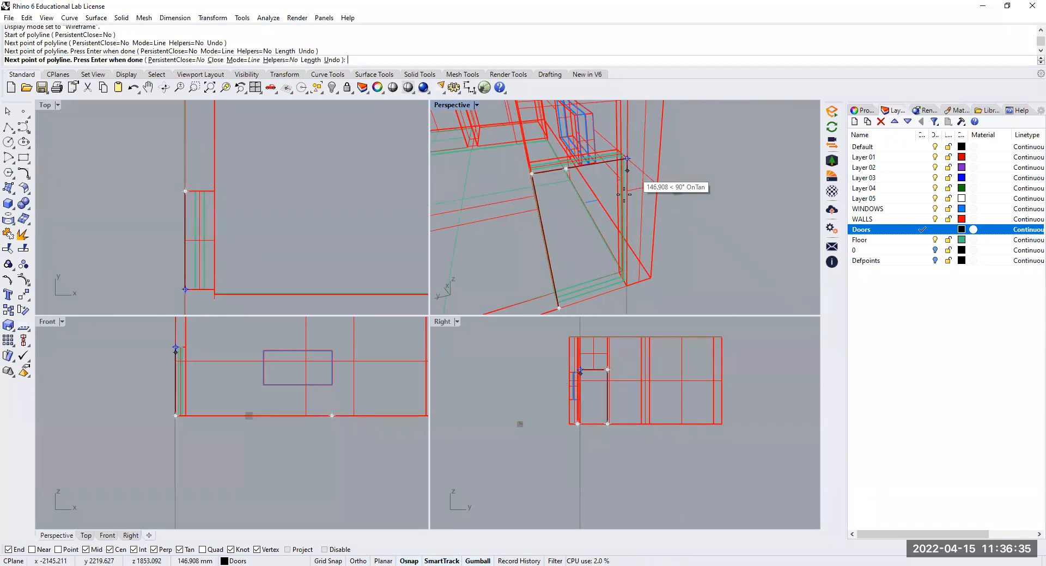
click(627, 286)
key(Return)
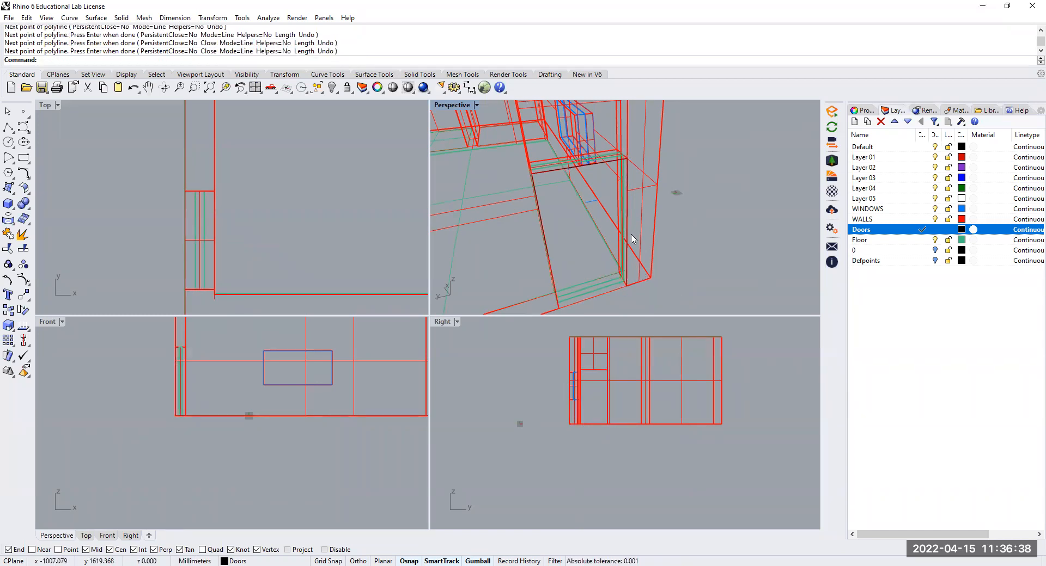
click(625, 242)
click(728, 223)
scroll(638, 283, down, 7)
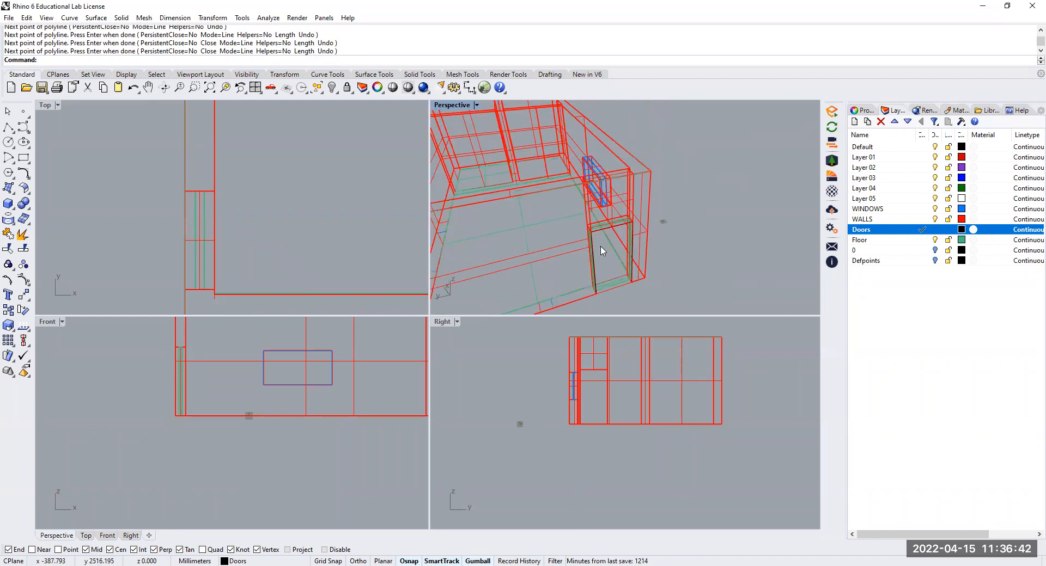
right_drag(622, 290, 630, 256)
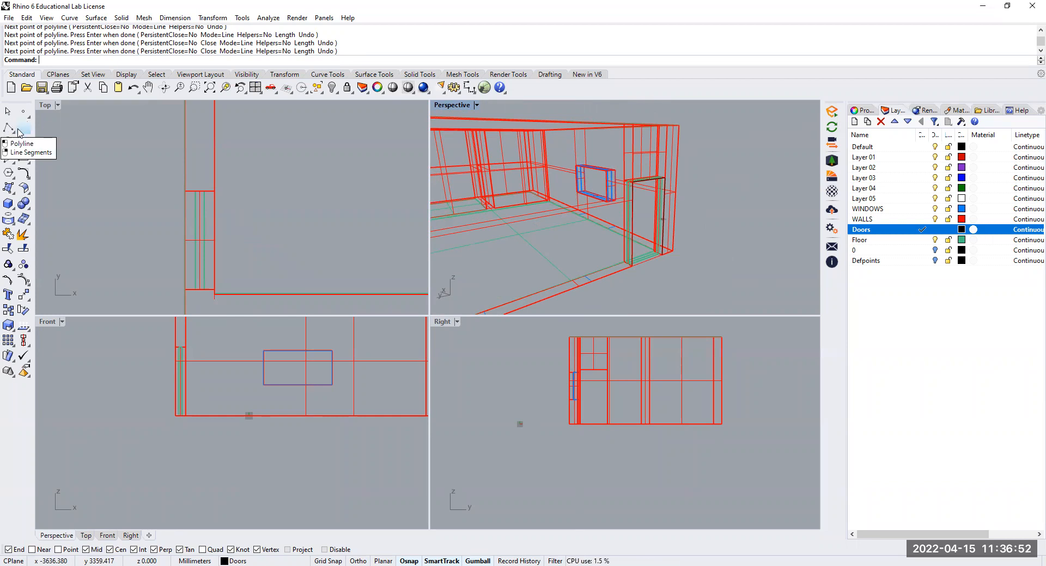
scroll(629, 272, up, 5)
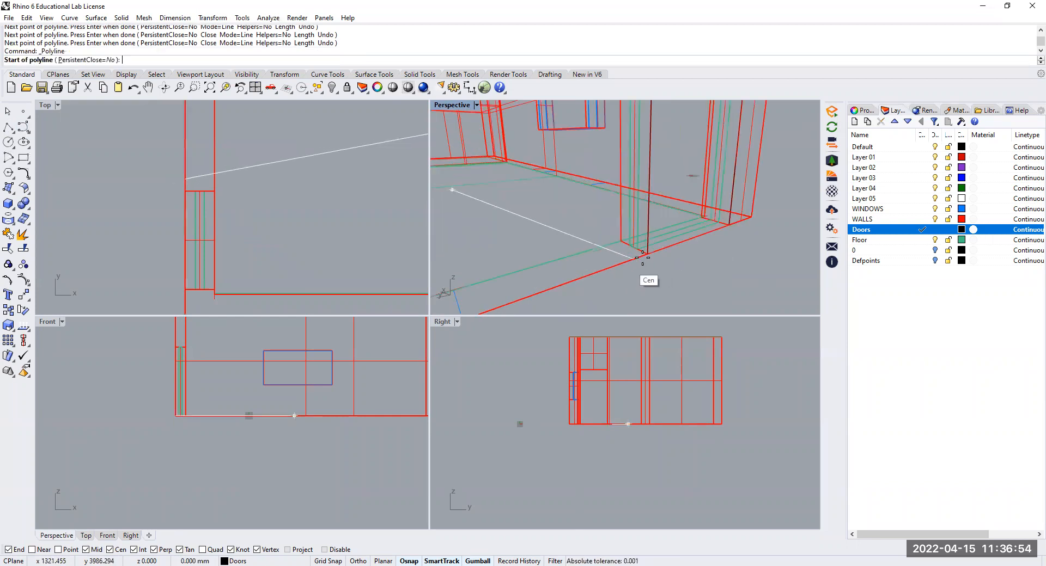
key(Escape)
click(10, 130)
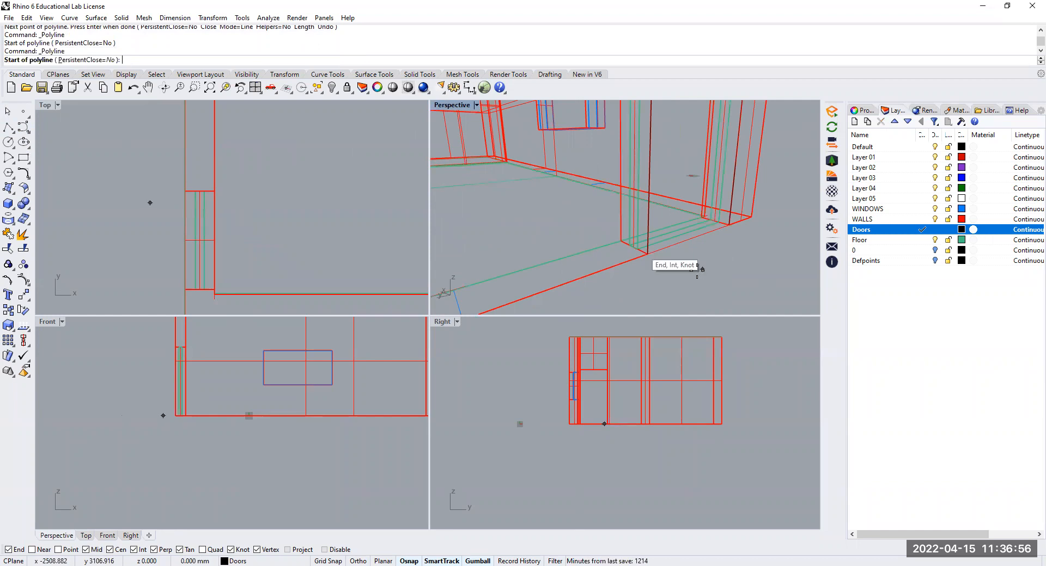
click(648, 253)
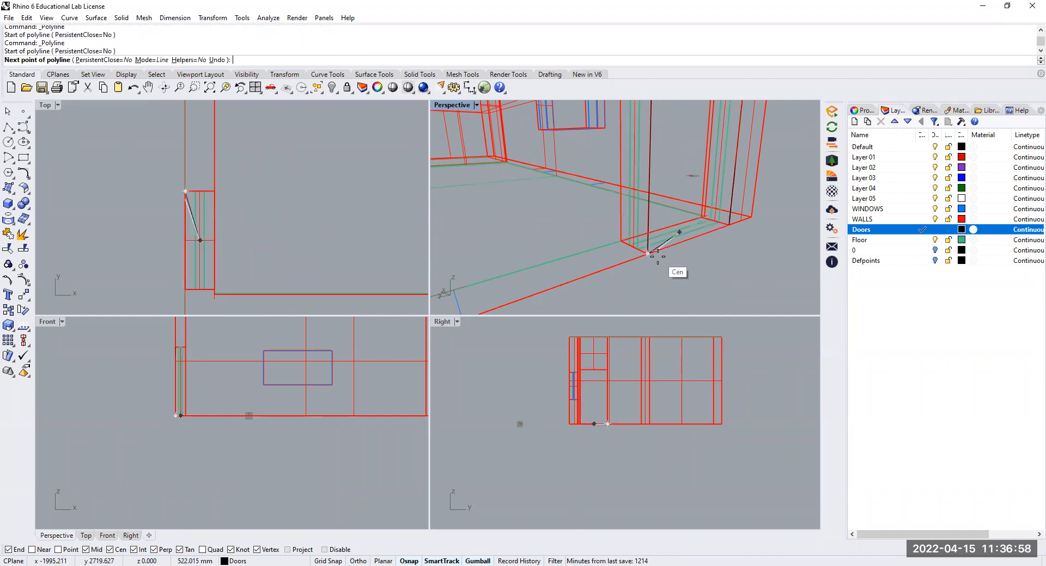
scroll(654, 258, up, 5)
scroll(649, 247, down, 6)
scroll(648, 245, up, 1)
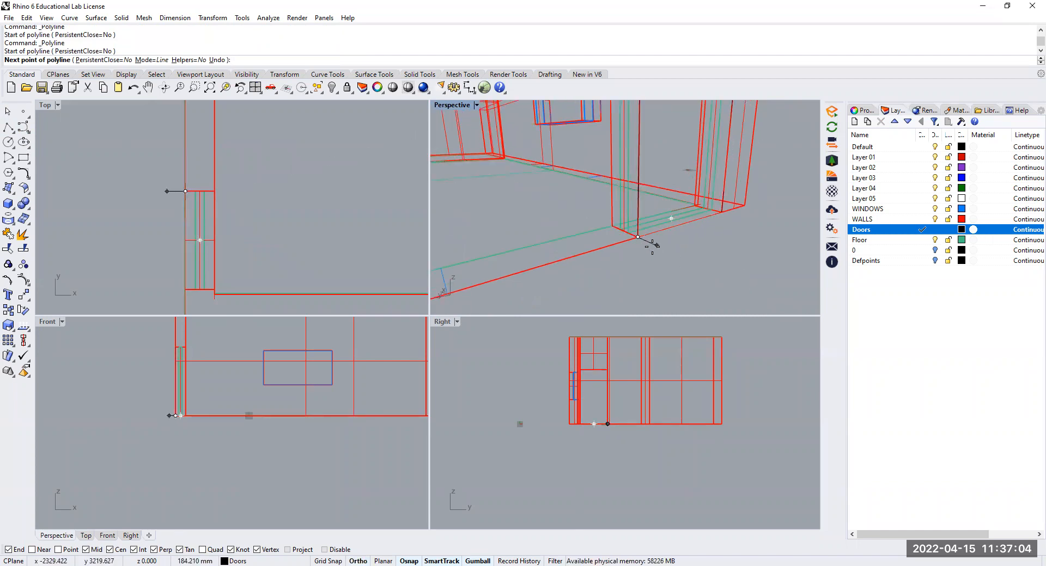
key(End)
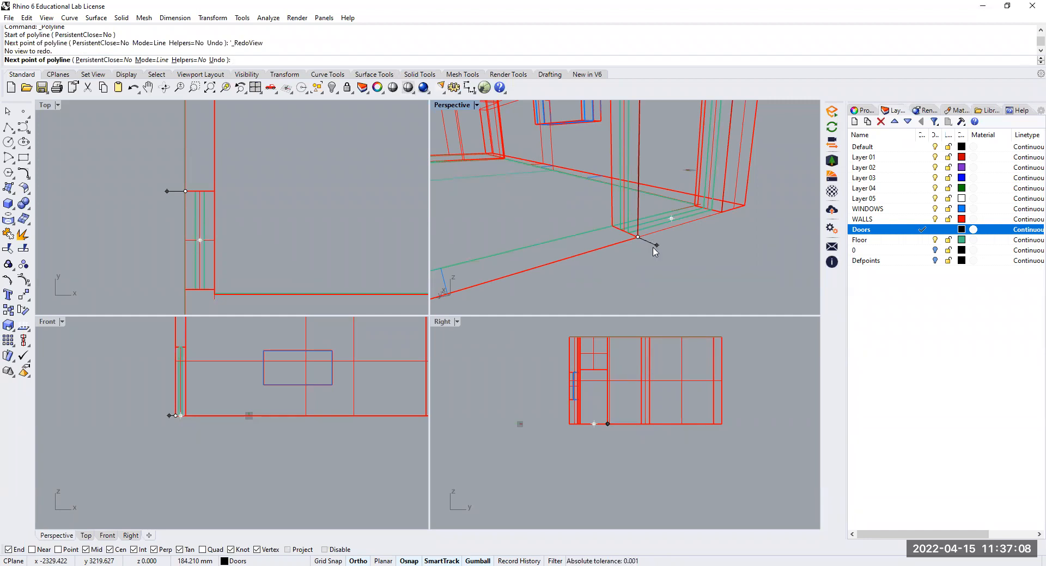
key(Escape)
scroll(512, 245, down, 4)
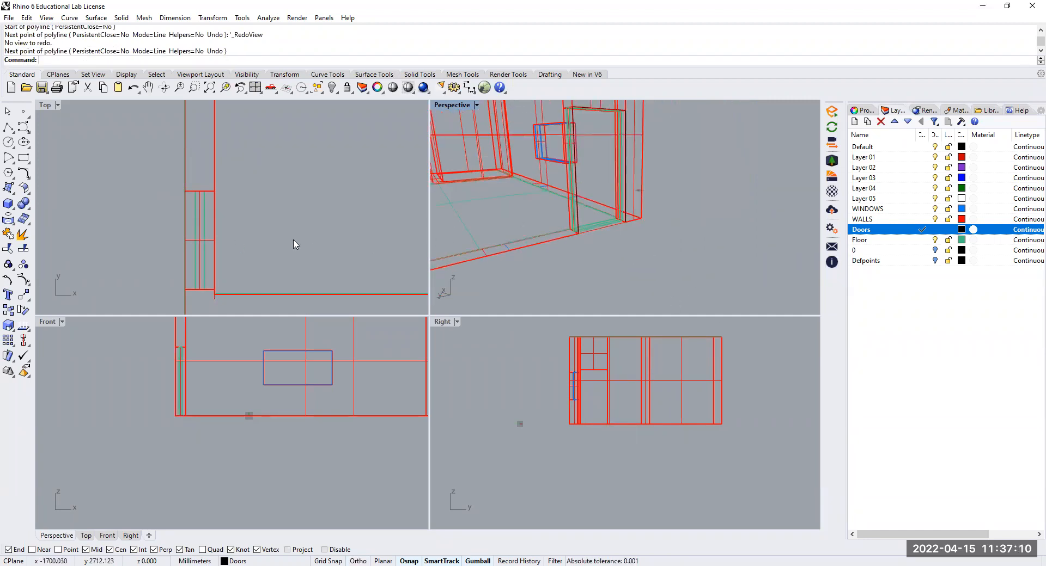
In the Top view, start a polyline at the door opening's outer corner with a 10 mm segment outward and a 10 mm segment along the wall
scroll(289, 243, down, 2)
click(10, 132)
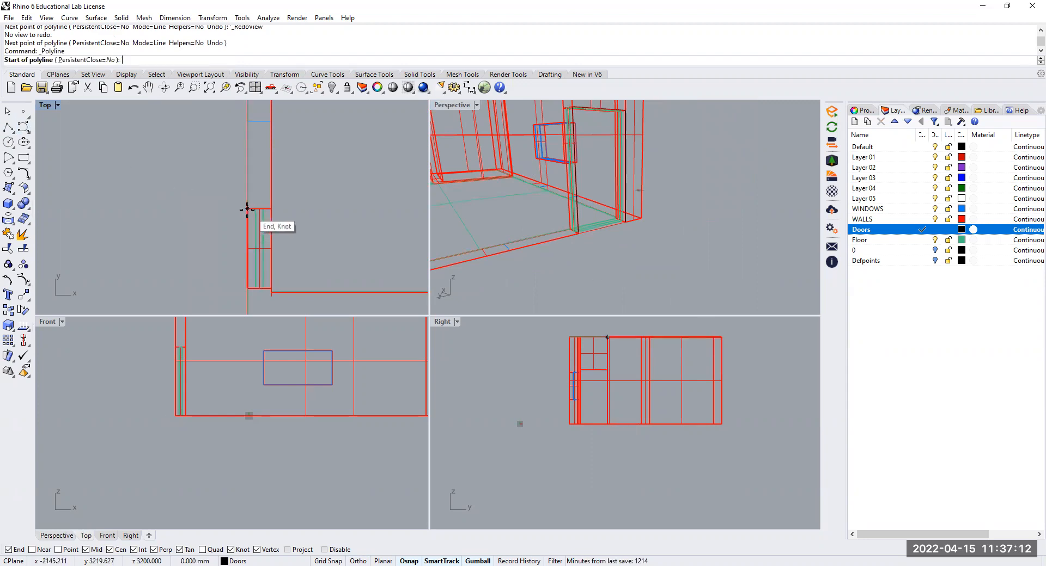
click(247, 209)
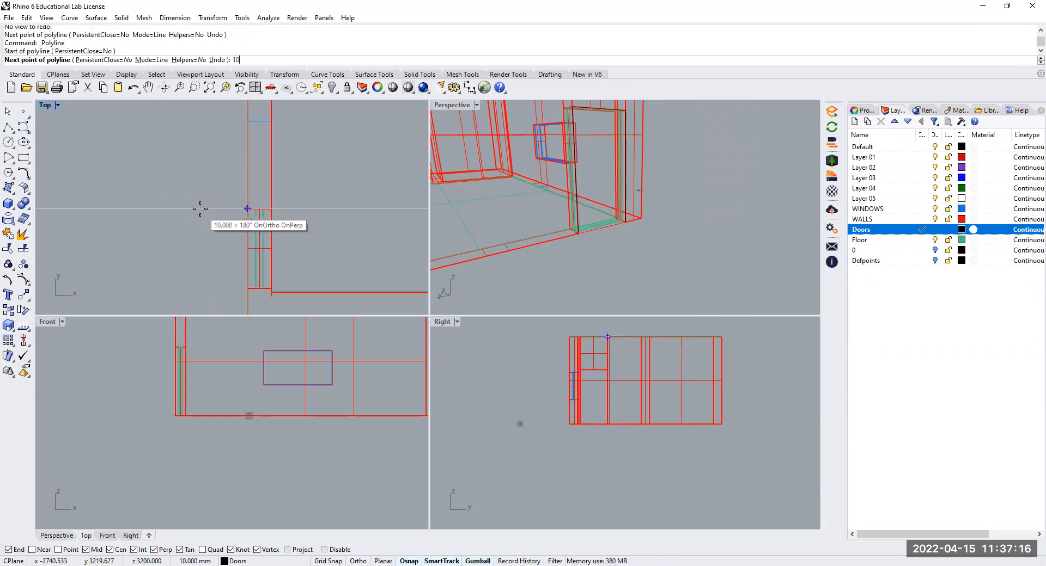
text(10)
key(Return)
scroll(229, 199, up, 5)
scroll(280, 235, up, 4)
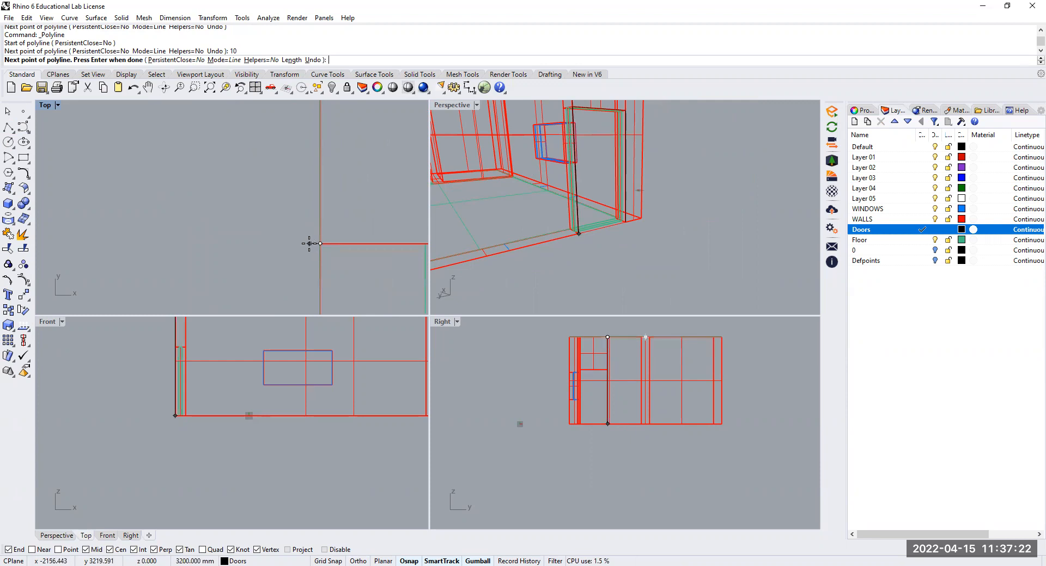
click(309, 243)
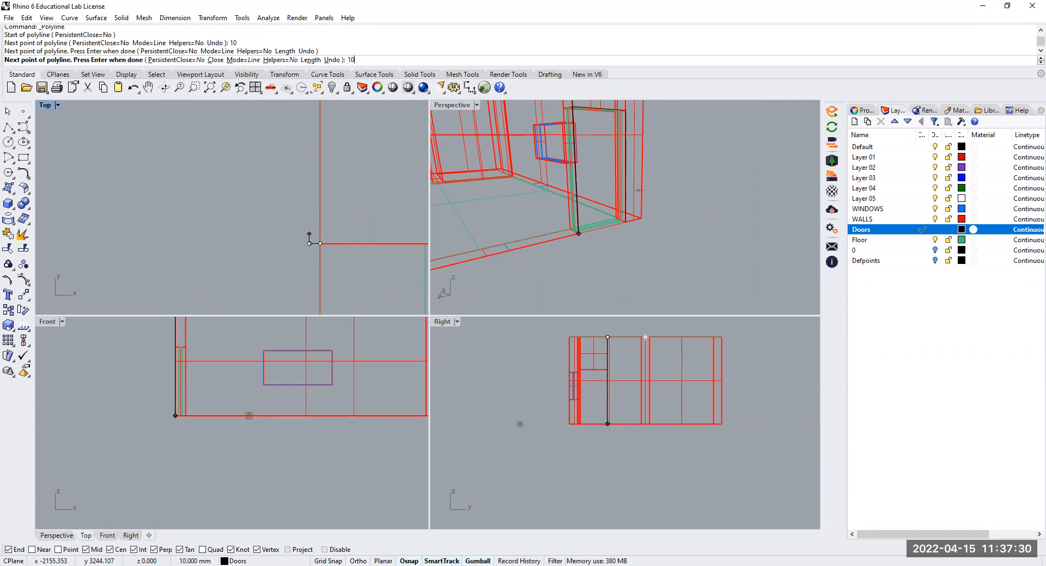
key(Return)
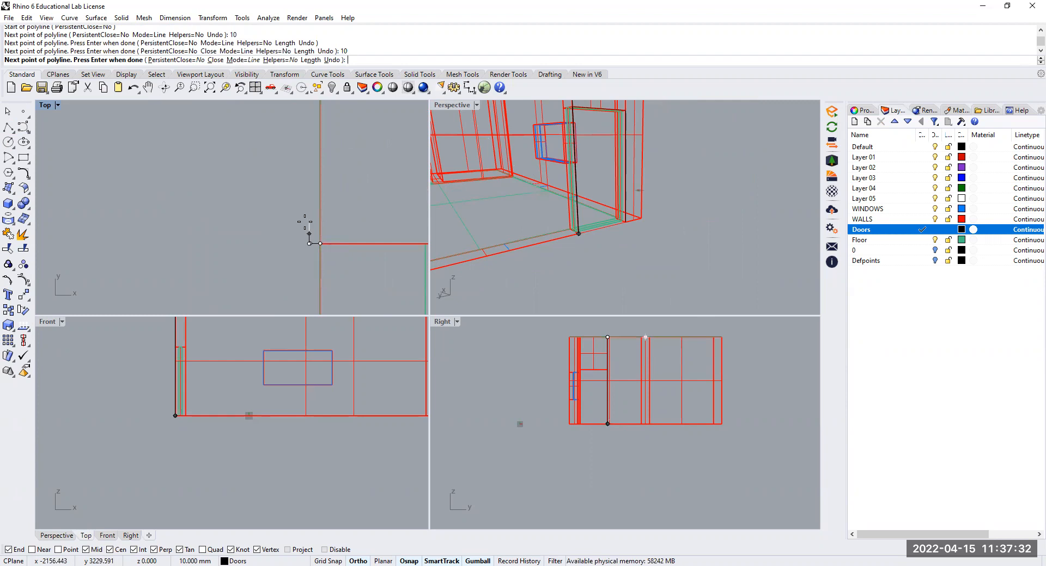
Complete the stepped frame profile with further 10 mm outward and 10 mm parallel segments and a 20 mm return toward the wall, closed at its start
click(309, 226)
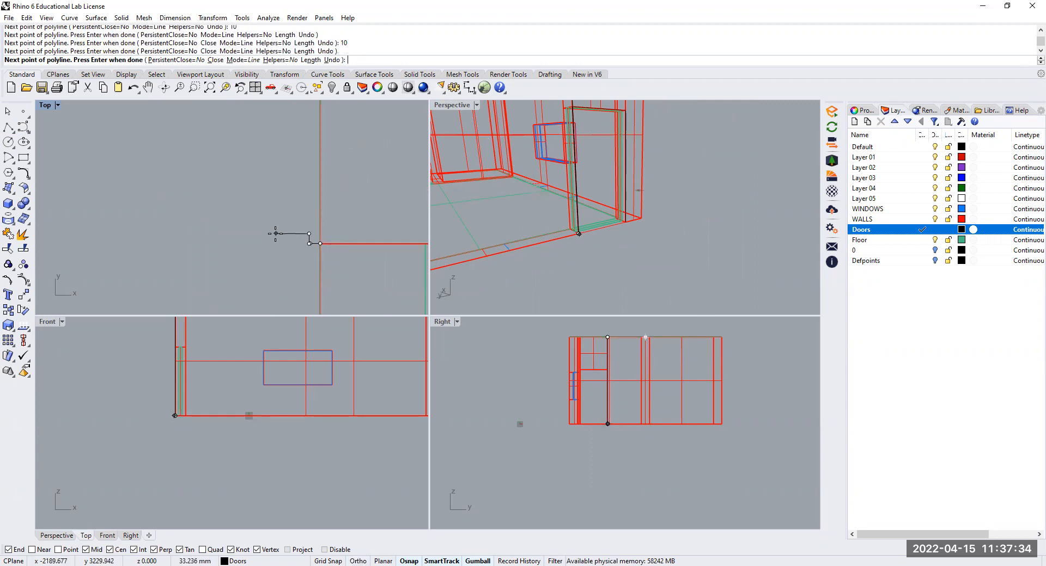
text(0)
key(Return)
click(308, 234)
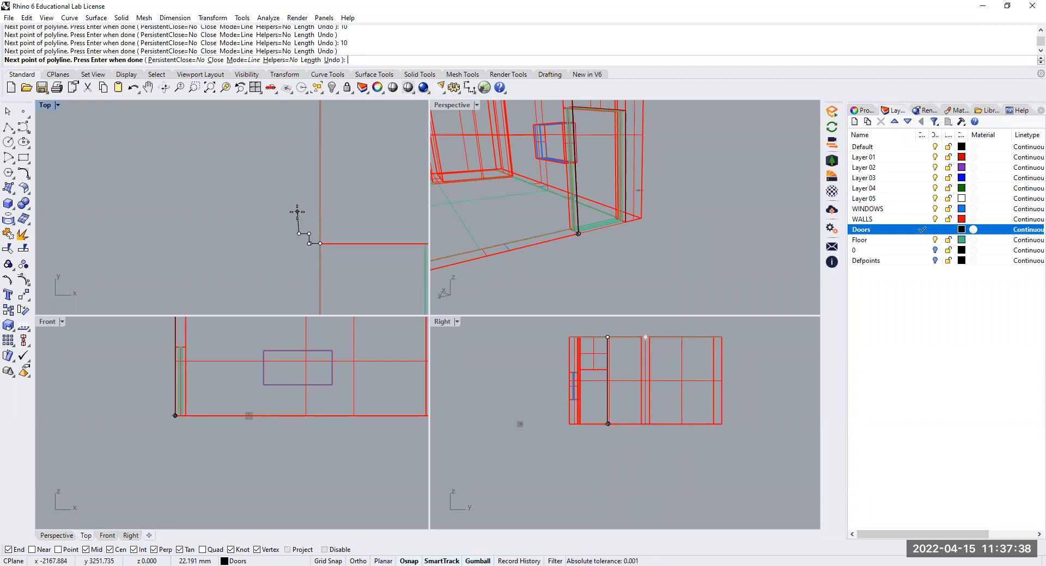
key(F8)
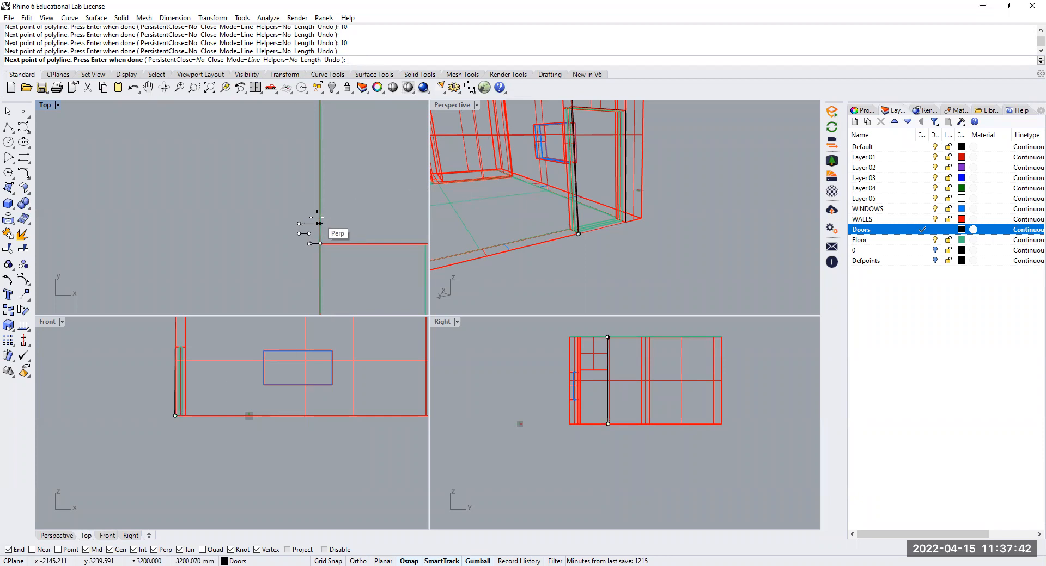
text(20)
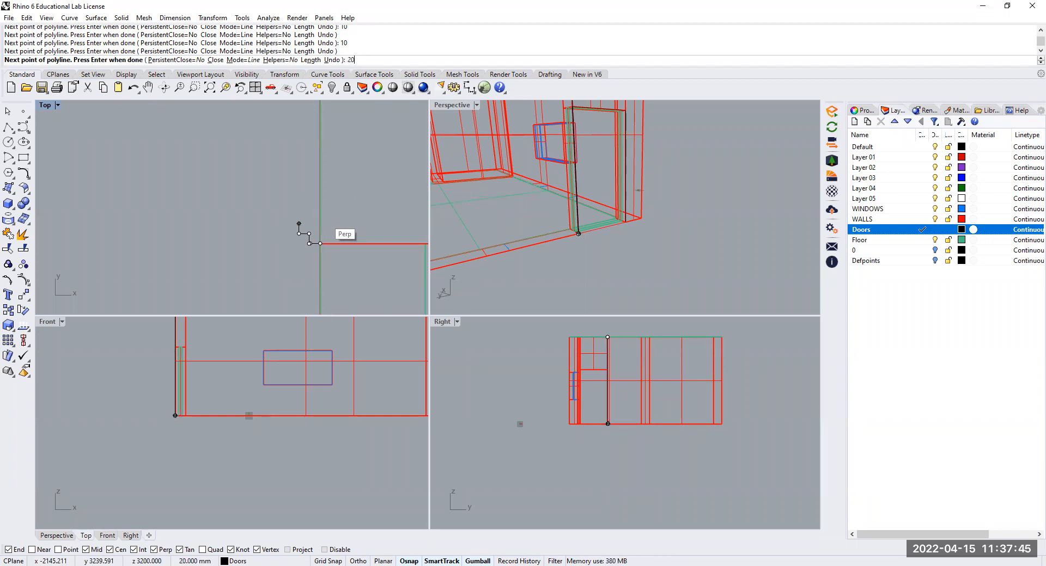
key(Return)
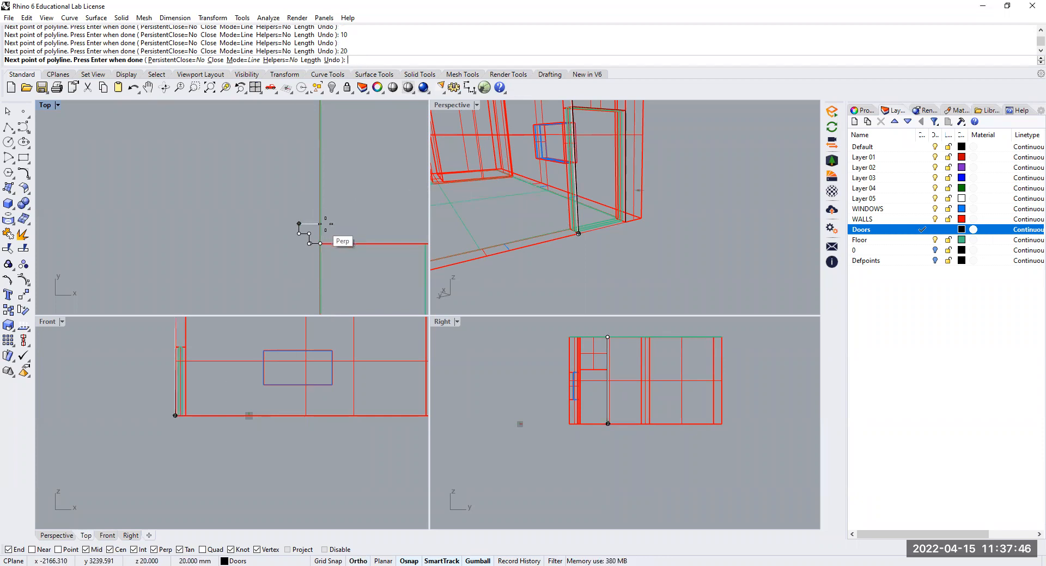
click(321, 224)
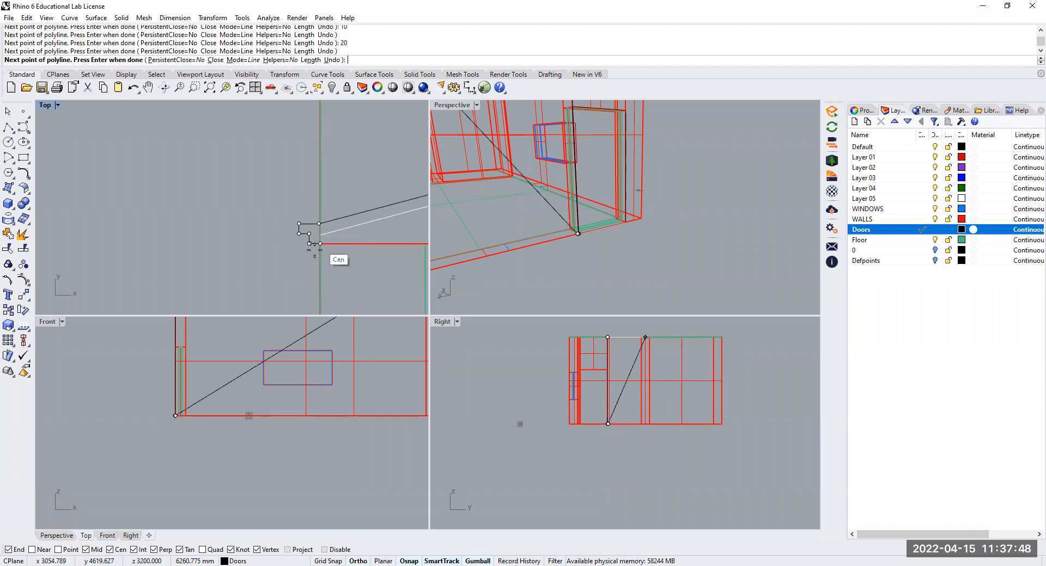
key(Return)
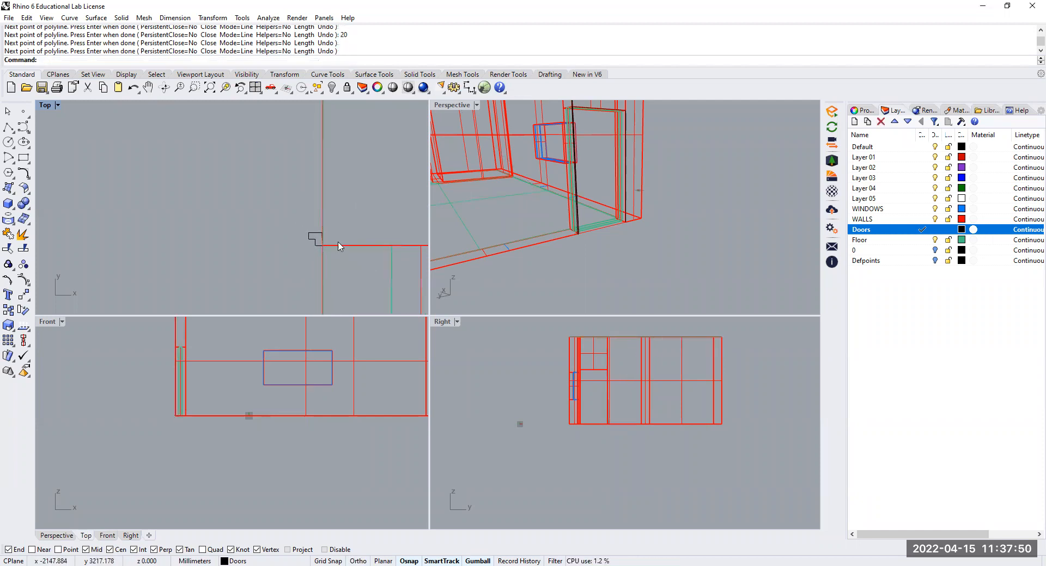
Examine the closed frame profile in plan and at the foot of the door jamb in the Perspective view
scroll(338, 247, up, 1)
scroll(622, 196, down, 10)
scroll(434, 233, up, 2)
scroll(349, 239, up, 3)
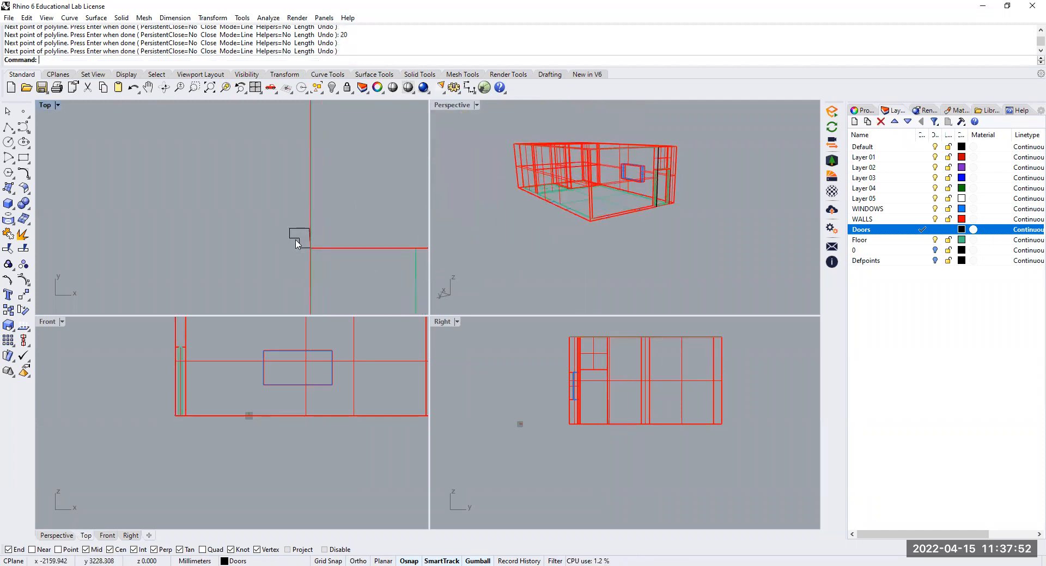
click(295, 240)
right_drag(714, 188, 657, 225)
scroll(655, 224, up, 3)
scroll(648, 232, up, 5)
scroll(643, 226, down, 3)
Turn on the frame profile's control points and move the misaligned corner of its slanted edge onto the wall's outer face line
scroll(664, 226, up, 3)
scroll(668, 227, down, 3)
click(325, 235)
Select the frame profile's raised control points at the top of the wall in the Perspective view
scroll(321, 235, up, 5)
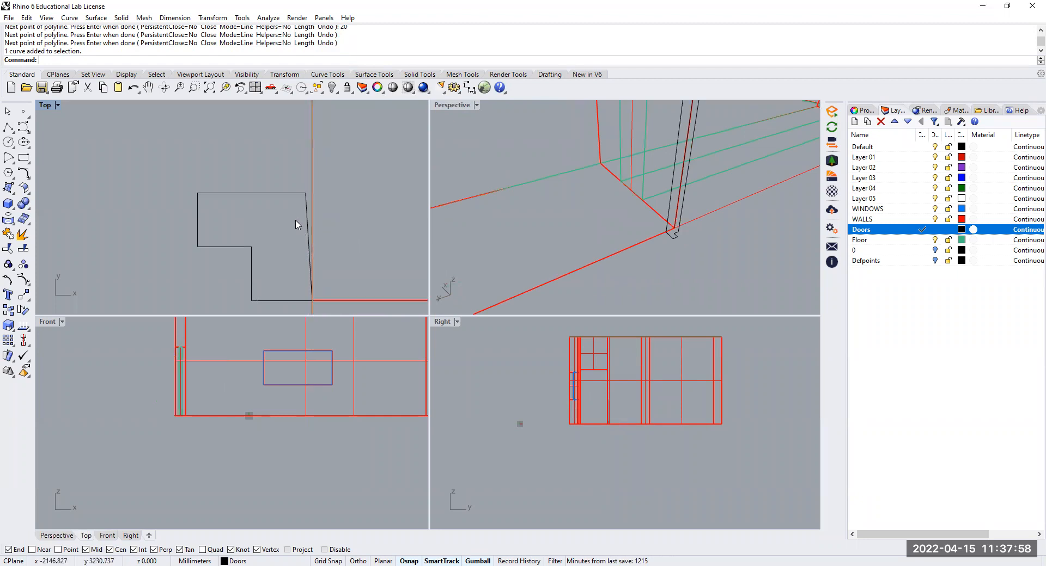
drag(282, 220, 312, 195)
key(F10)
click(306, 193)
key(Escape)
key(Escape)
scroll(619, 227, down, 5)
scroll(631, 231, up, 8)
scroll(593, 235, down, 5)
click(546, 249)
scroll(563, 256, up, 6)
scroll(545, 184, up, 5)
scroll(542, 187, down, 5)
right_drag(545, 192, 623, 212)
right_click(623, 212)
key(Escape)
right_drag(605, 256, 610, 221)
scroll(608, 286, up, 6)
scroll(608, 275, down, 3)
scroll(609, 168, down, 7)
right_drag(618, 182, 612, 294)
scroll(614, 305, up, 4)
click(602, 309)
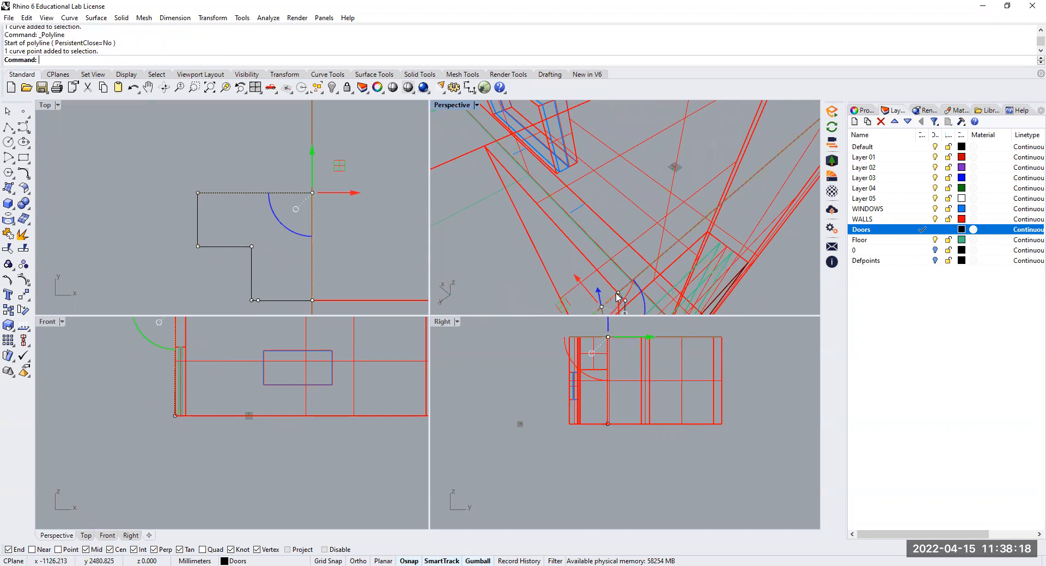
shift+click(618, 294)
shift+click(627, 303)
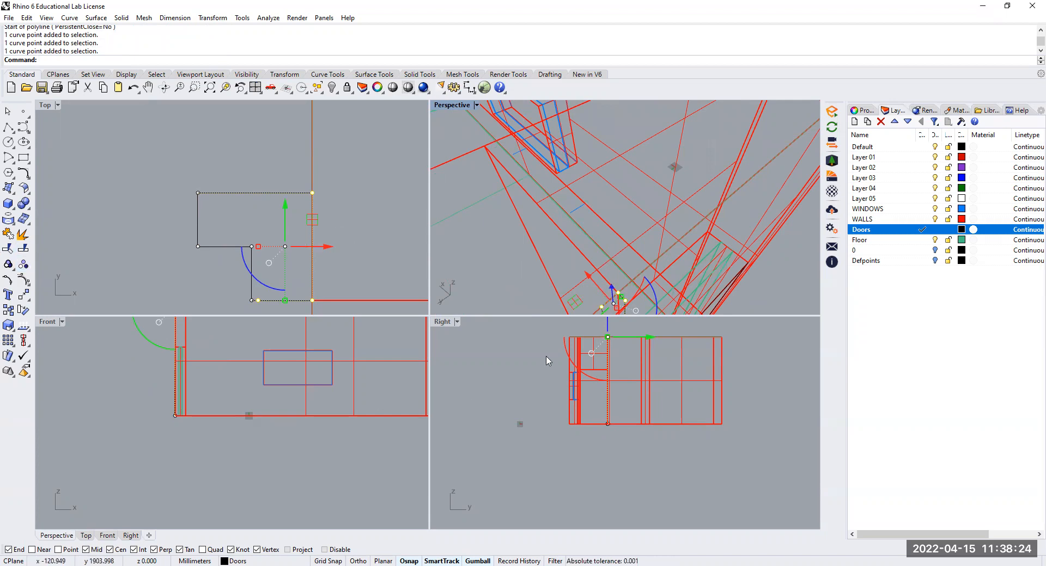
Try to move the raised control points 1200 mm straight down in the Right view, and undo the move
click(27, 296)
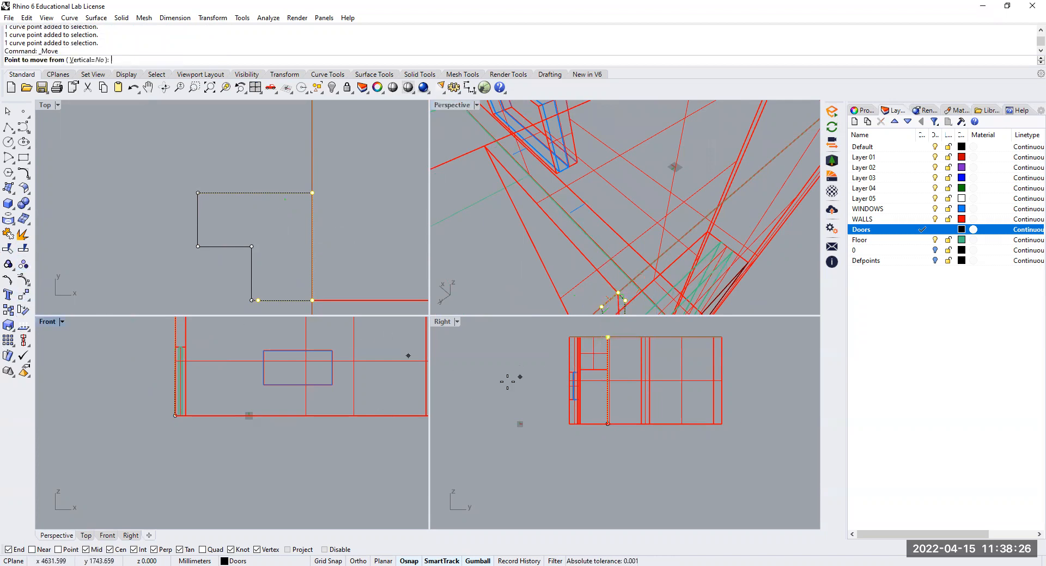
click(515, 345)
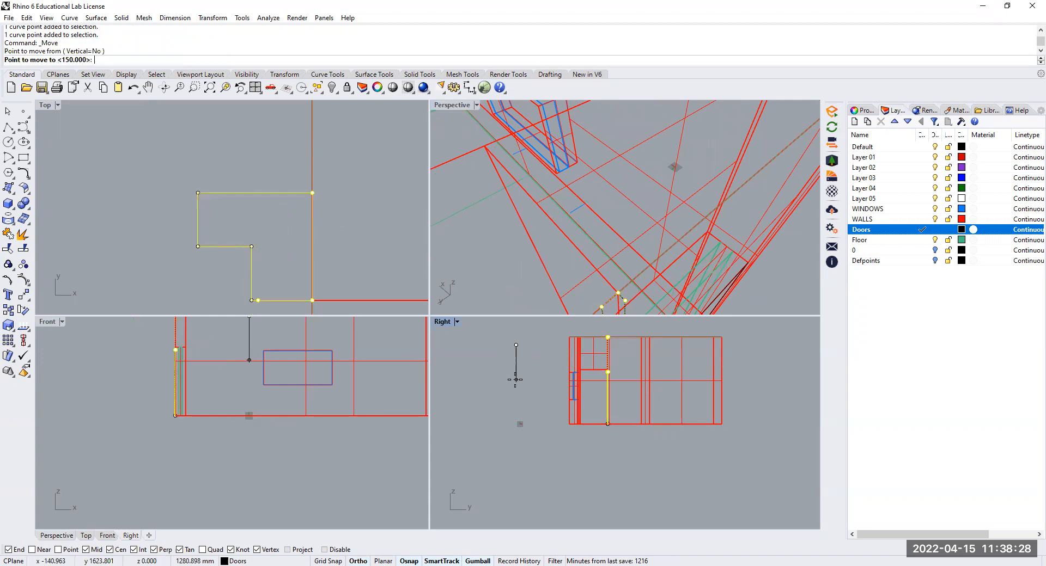
text(1200)
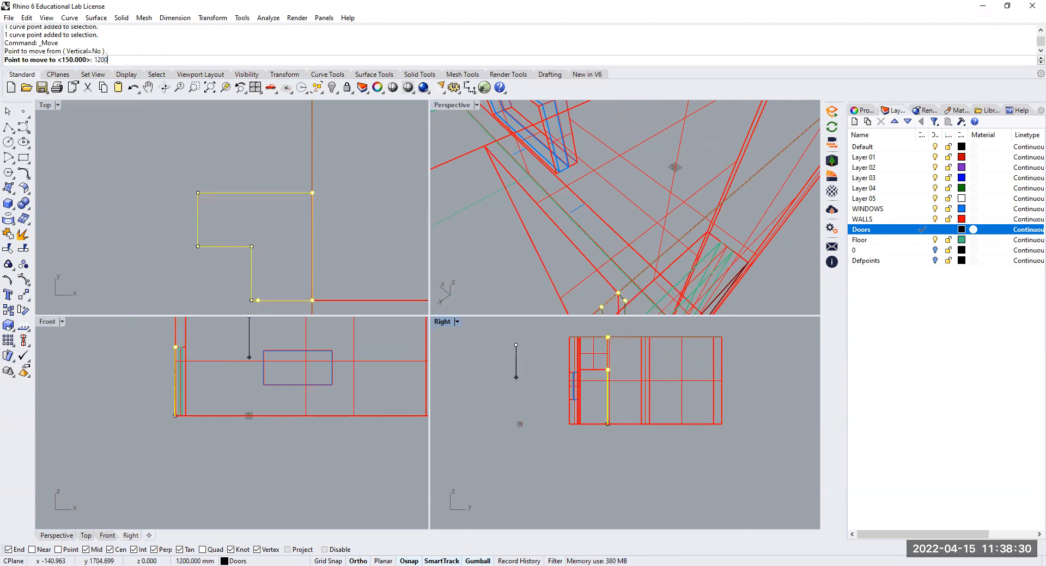
key(Return)
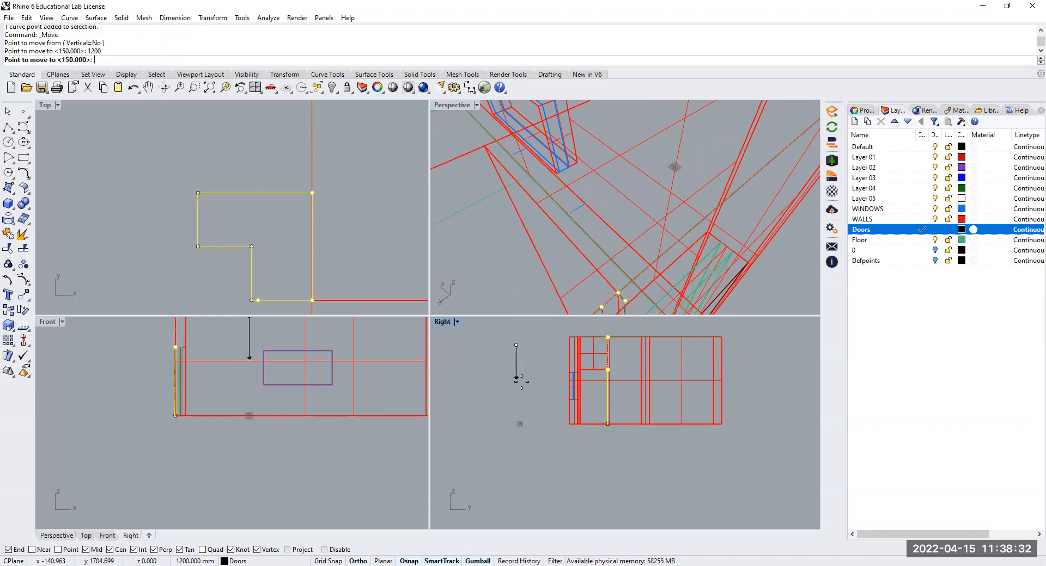
click(523, 384)
key(ctrl+z)
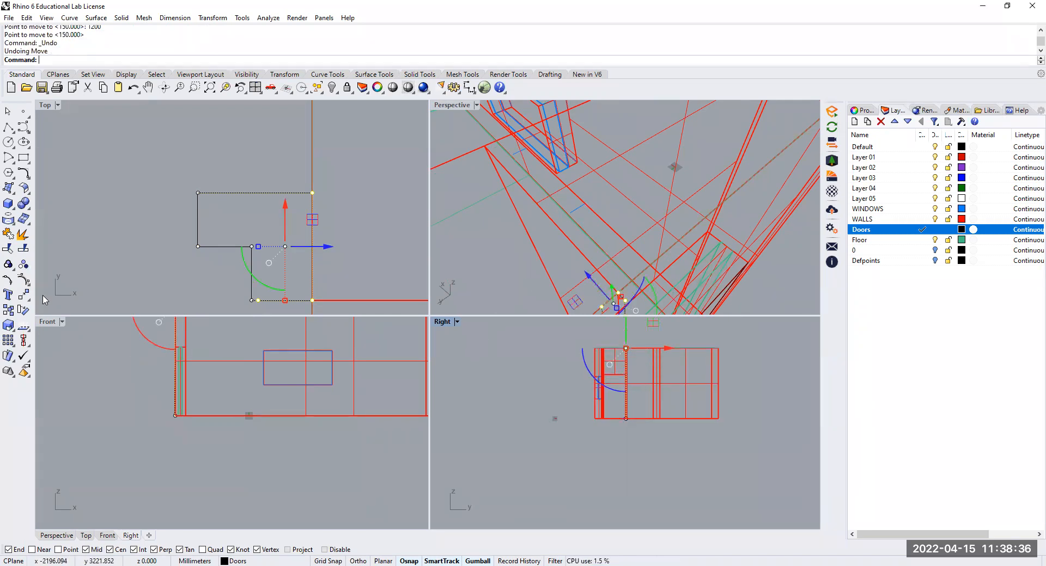
Move the raised control points 3200 mm straight down in the Right view to flatten the profile onto the floor level
click(23, 294)
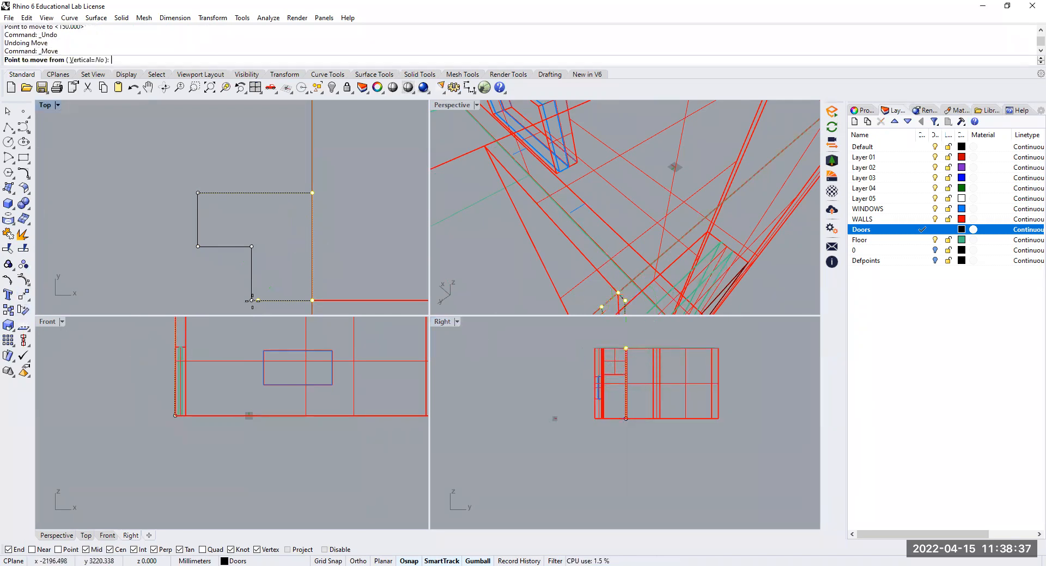
click(549, 350)
text(3200)
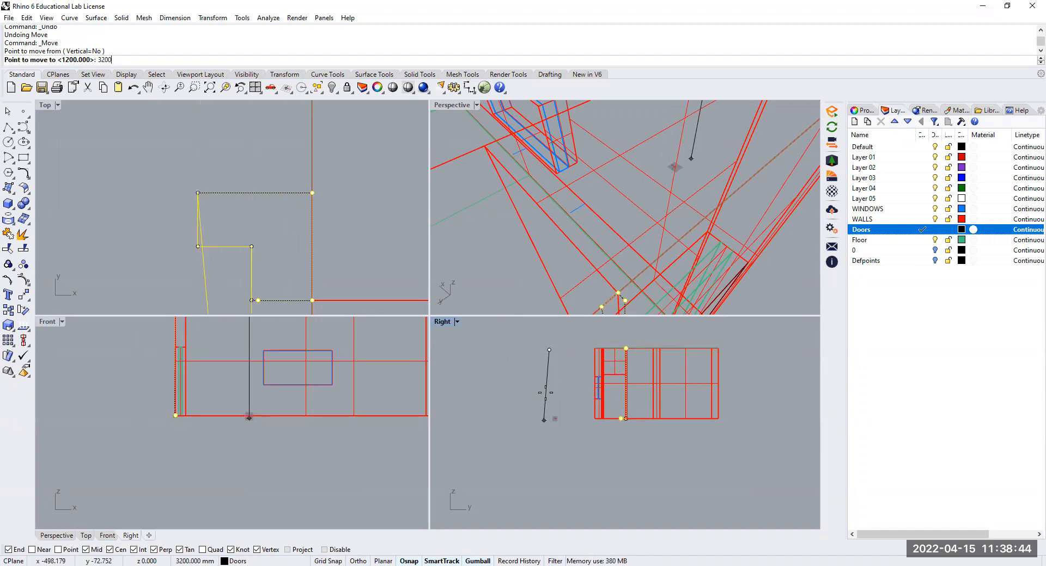
key(Return)
key(F8)
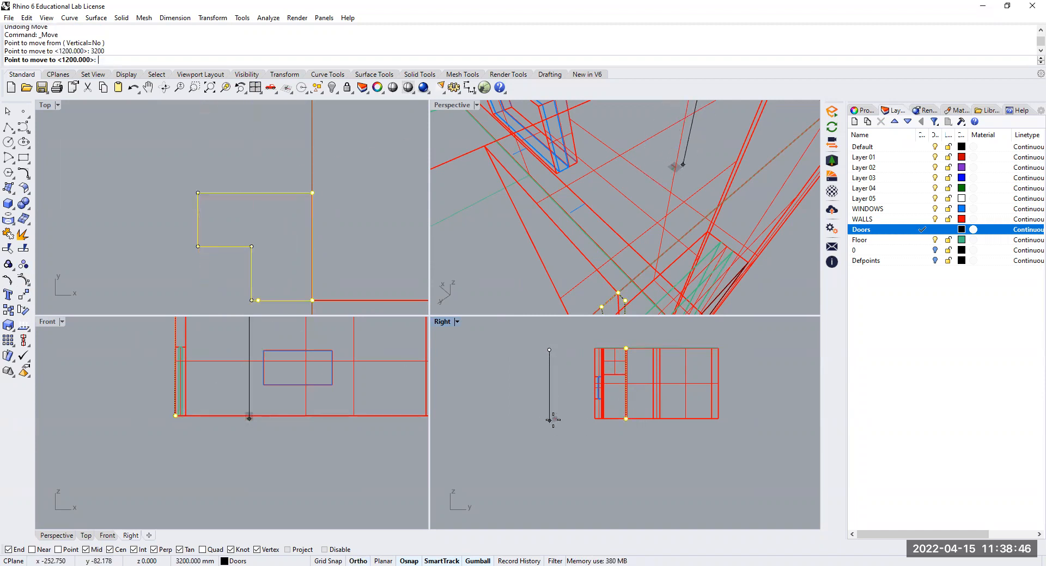
click(553, 420)
key(Escape)
Start a Sweep 1 Rail and pick the curve around the door opening as the rail
scroll(176, 251, down, 1)
scroll(637, 408, down, 1)
scroll(663, 241, down, 3)
scroll(664, 241, up, 3)
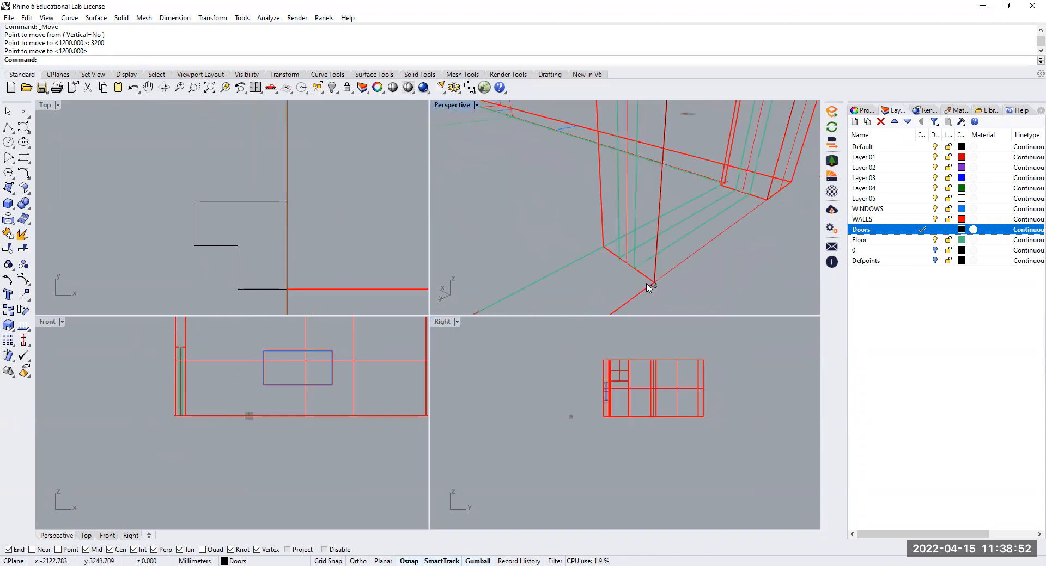
shift+right_drag(652, 281, 590, 247)
scroll(625, 277, up, 1)
scroll(630, 280, down, 1)
shift+right_drag(633, 276, 623, 275)
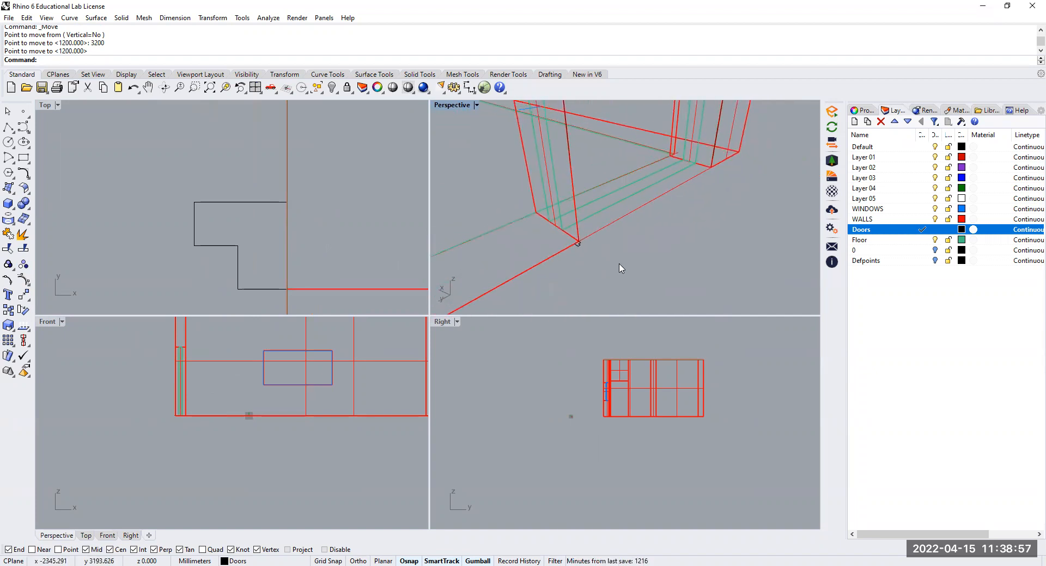
click(105, 21)
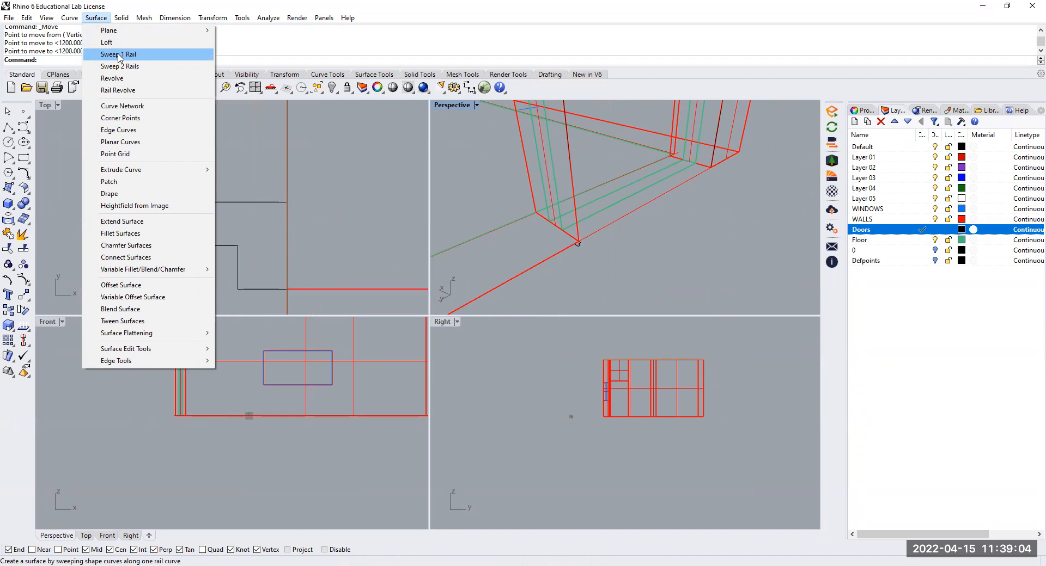
click(120, 55)
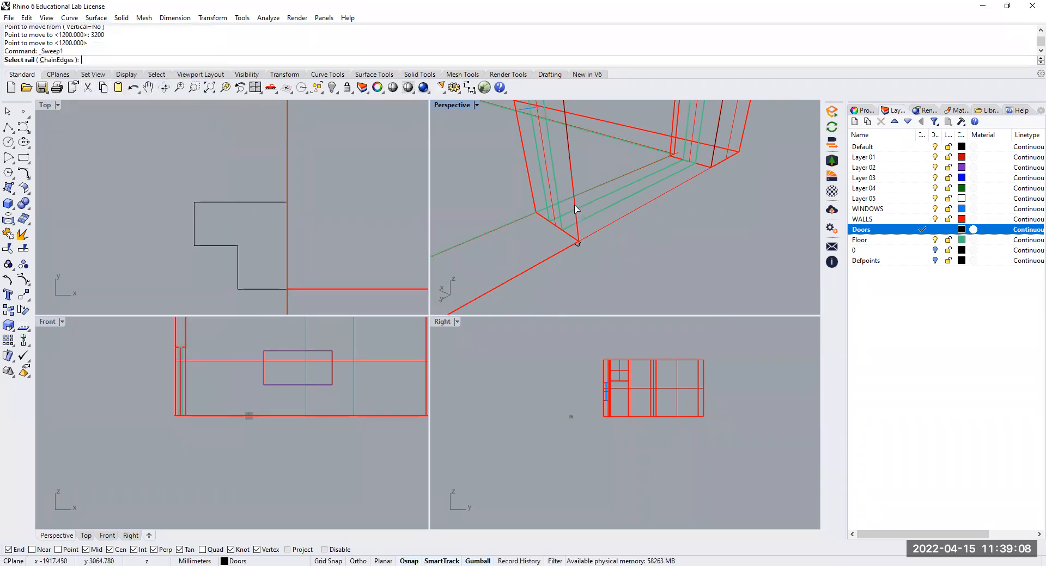
click(571, 162)
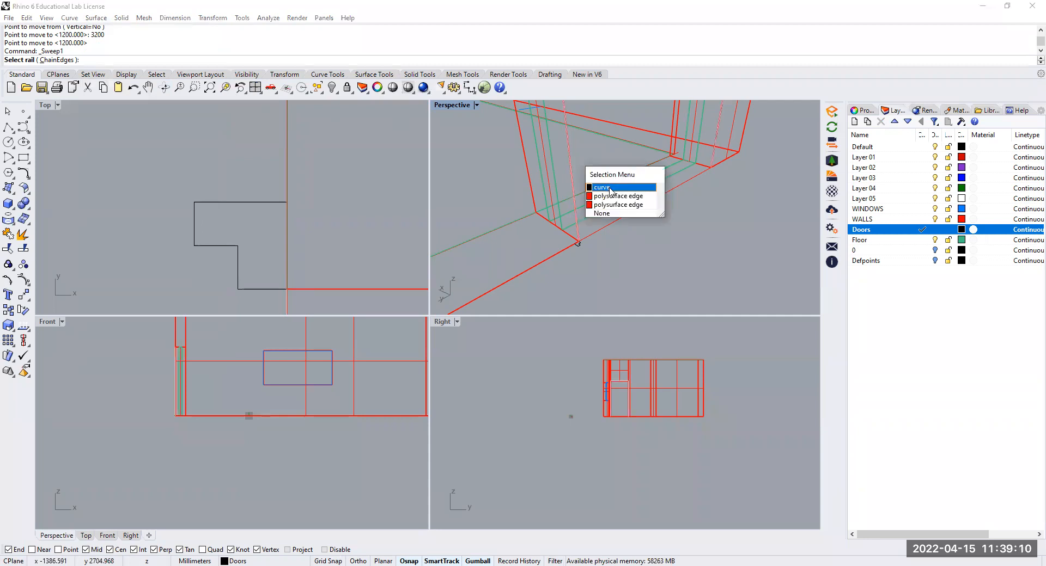
click(610, 187)
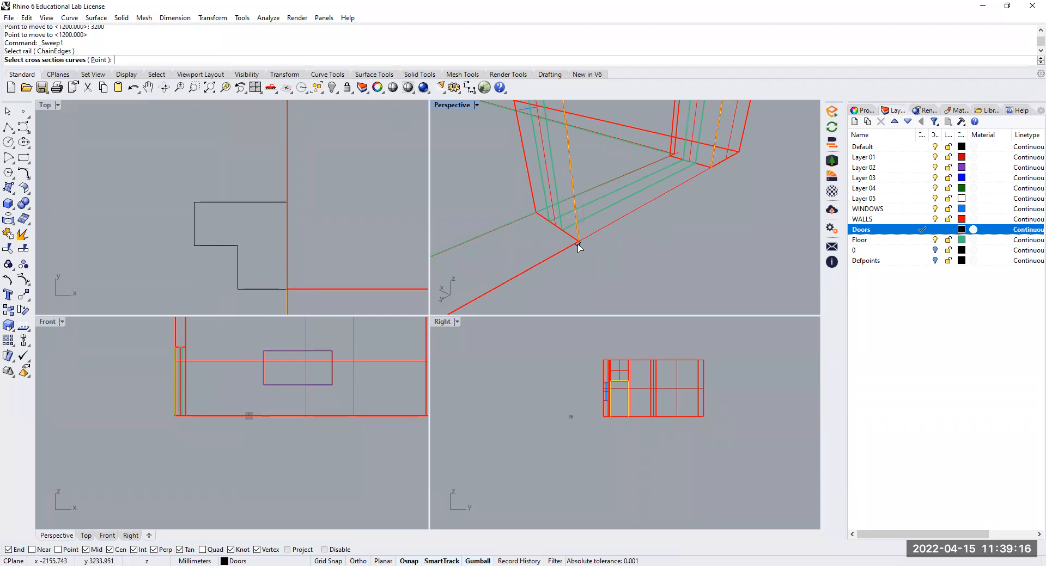
Sweep the stepped frame profile along the door-opening rail with the Freeform frame style and unchanged cross sections
click(578, 244)
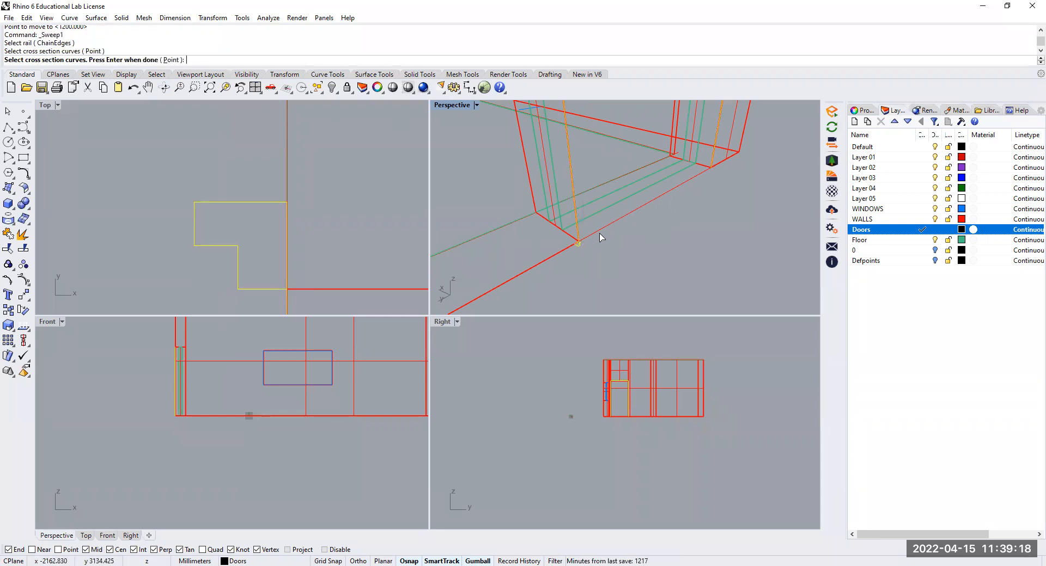
key(Return)
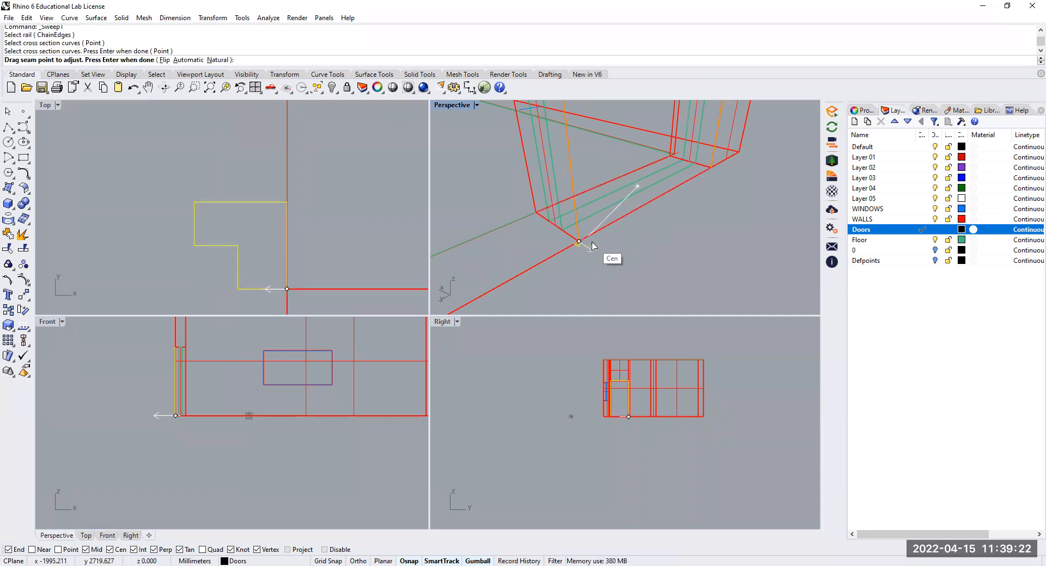
key(Return)
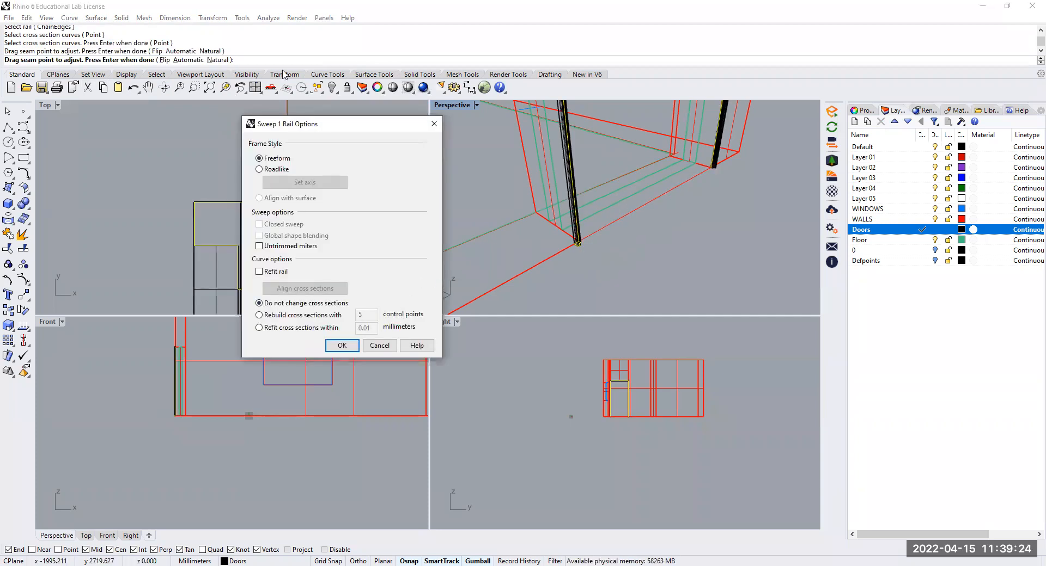
click(343, 348)
Set the Perspective viewport to Shaded display and examine the swept frame around the door opening
scroll(544, 171, down, 8)
right_drag(589, 189, 525, 203)
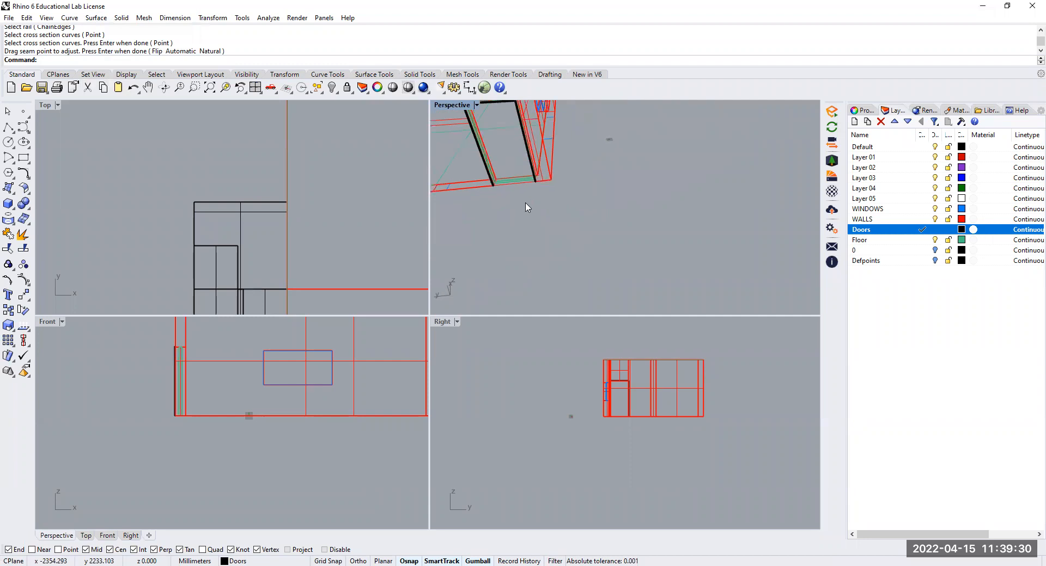
click(477, 105)
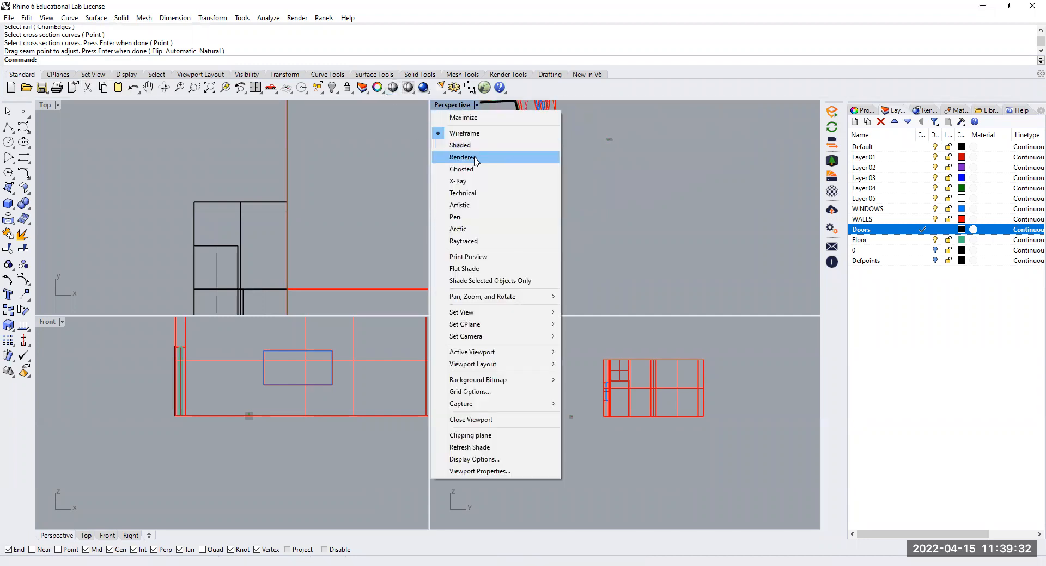
click(469, 146)
mouse_move(470, 146)
right_down()
mouse_move(497, 145)
mouse_move(554, 199)
mouse_move(564, 268)
mouse_move(561, 203)
mouse_move(590, 186)
mouse_move(589, 152)
mouse_move(604, 166)
mouse_move(611, 220)
mouse_move(577, 110)
mouse_move(596, 301)
right_up()
scroll(553, 196, up, 12)
scroll(563, 239, down, 8)
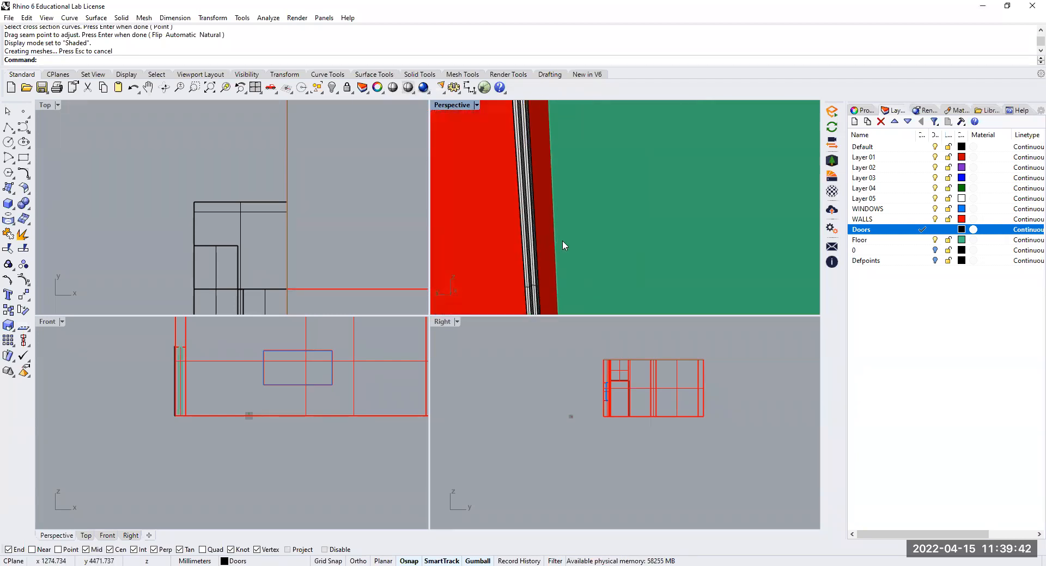
scroll(574, 195, down, 5)
scroll(560, 133, up, 5)
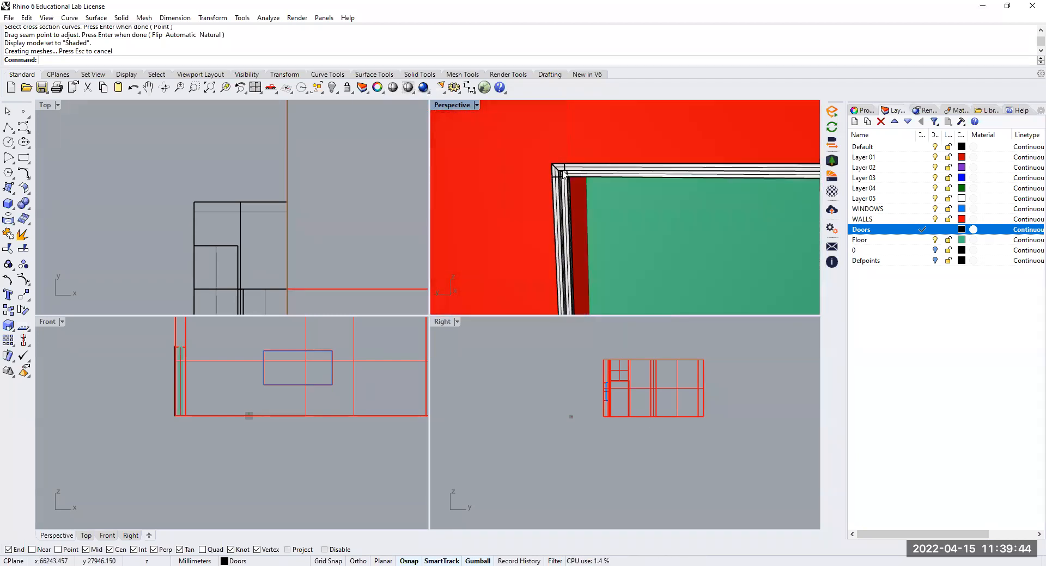
Change the Doors layer's colour to Brown
shift+right_drag(714, 176, 599, 168)
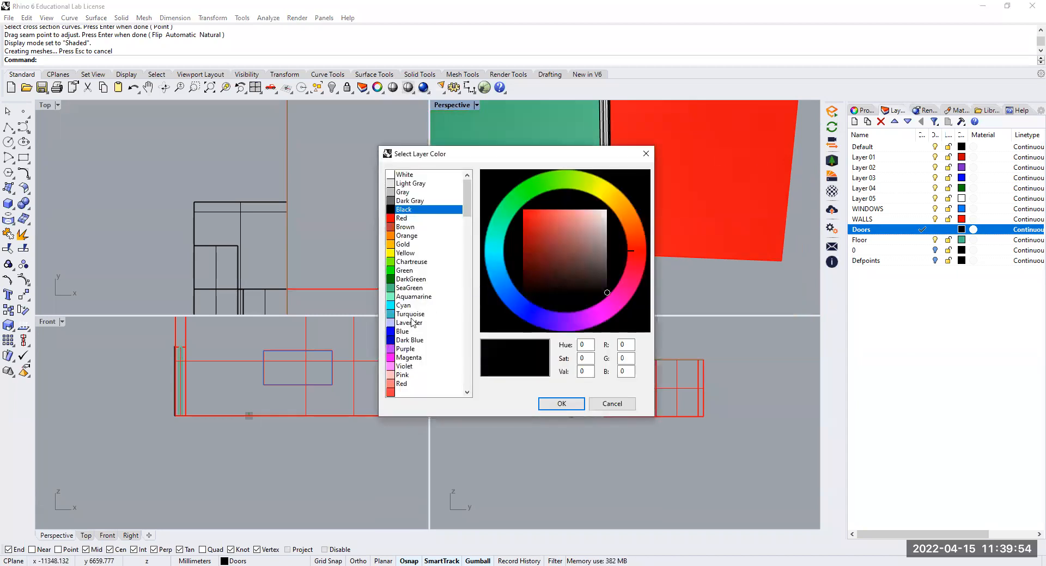
click(411, 230)
click(566, 408)
Examine the recoloured door frame and the window in the shaded building from several sides
scroll(568, 255, down, 6)
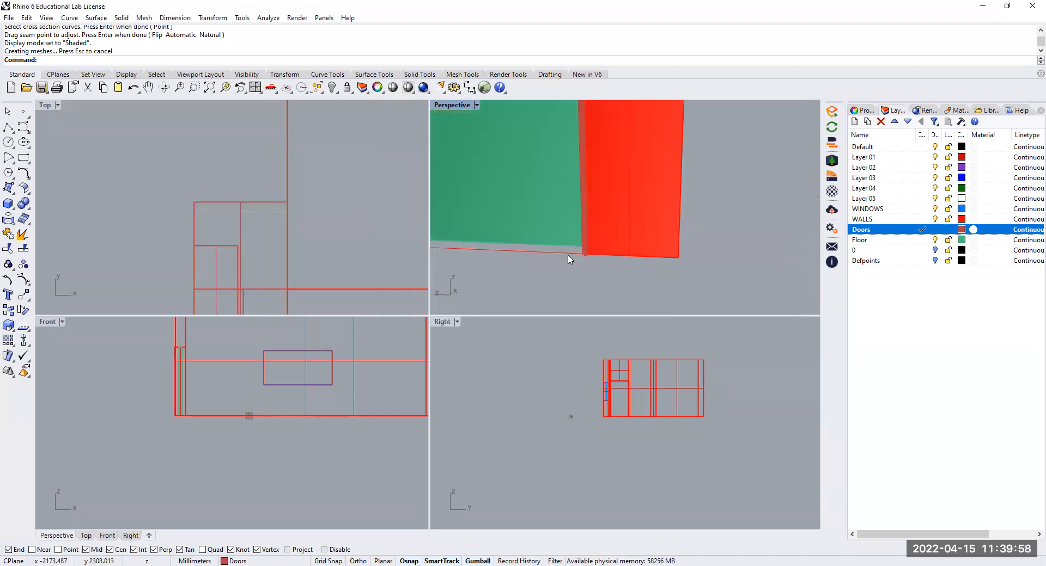
scroll(589, 249, down, 3)
scroll(580, 219, down, 3)
right_drag(579, 218, 652, 213)
scroll(685, 214, up, 10)
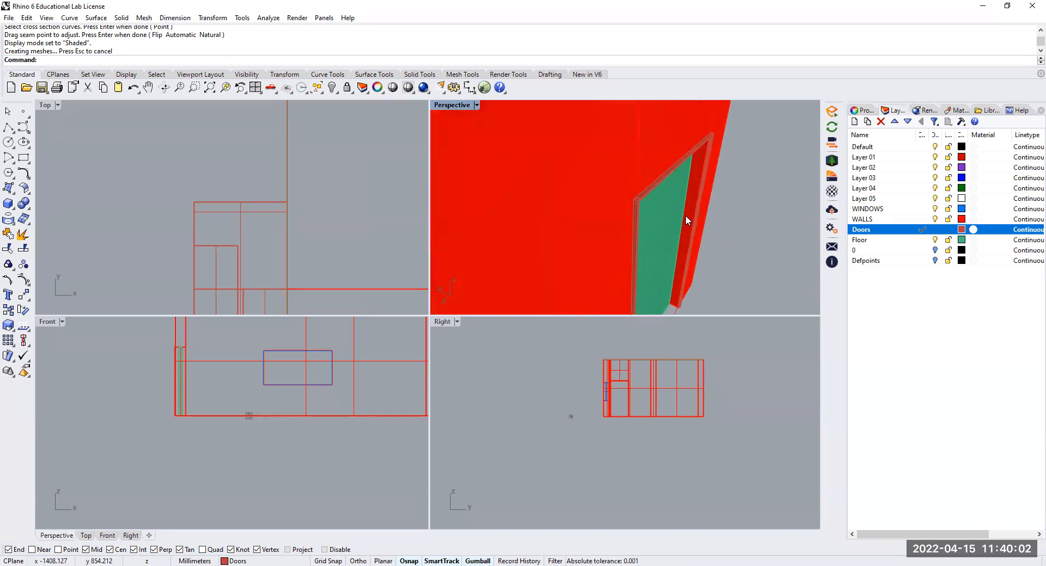
scroll(698, 234, down, 2)
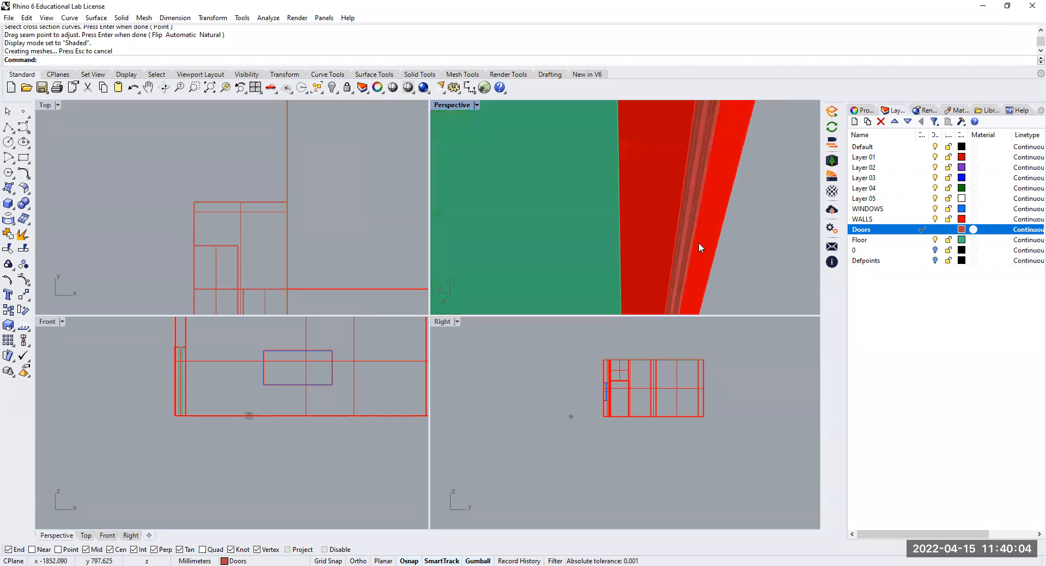
scroll(671, 250, down, 4)
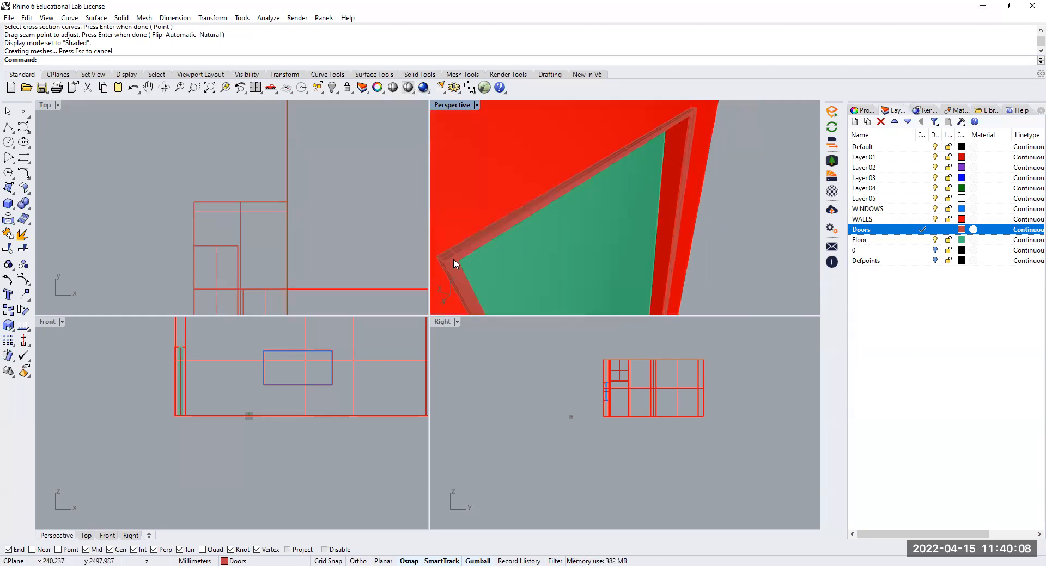
scroll(498, 236, down, 8)
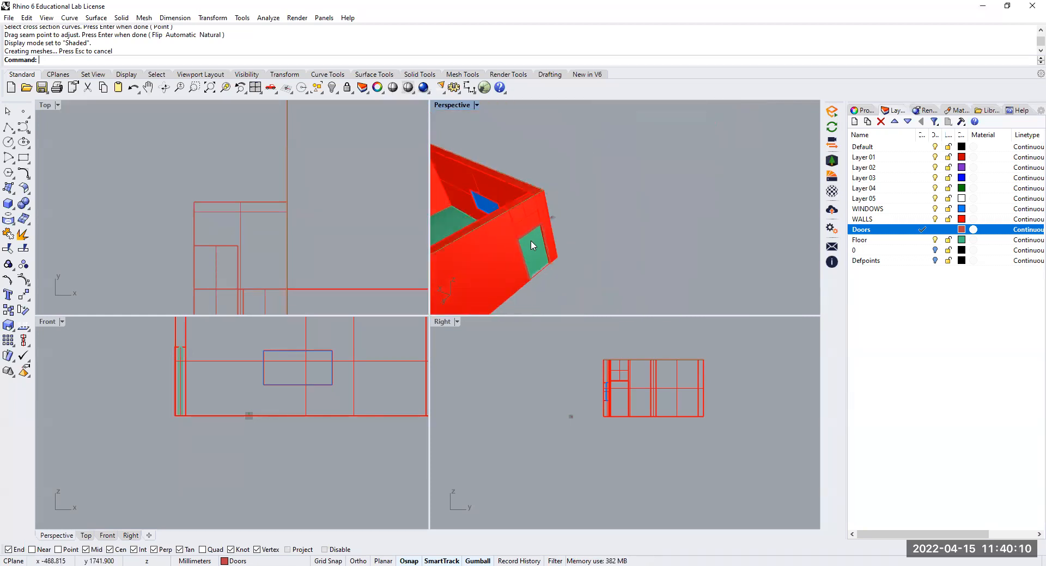
right_drag(565, 236, 395, 173)
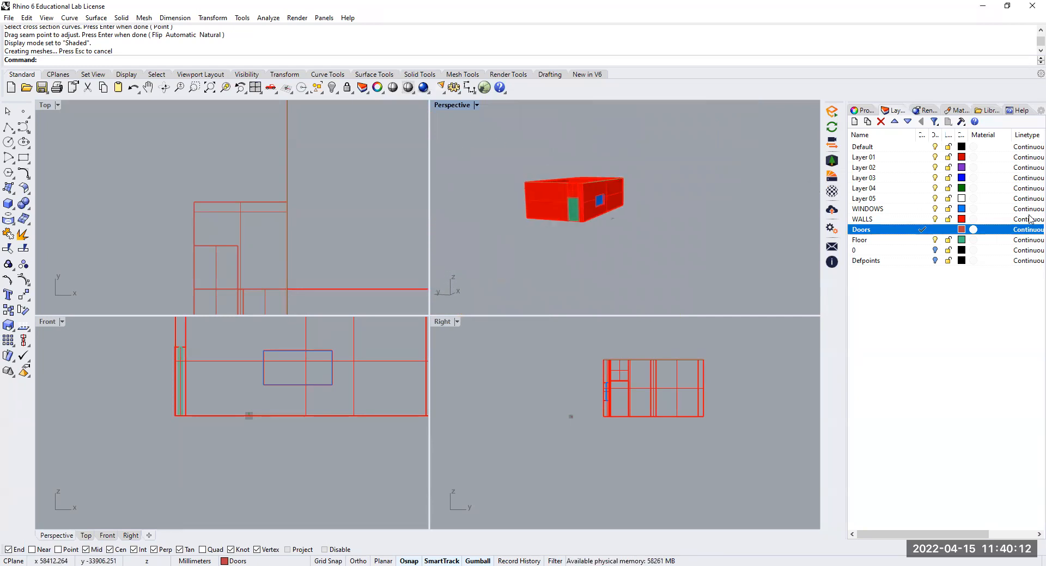
scroll(554, 213, up, 8)
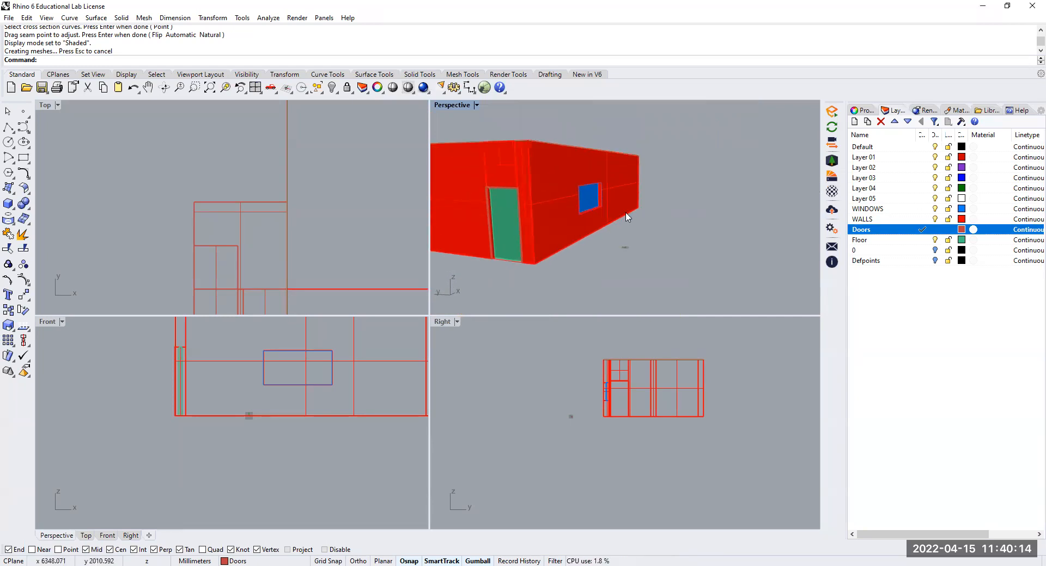
scroll(628, 218, up, 5)
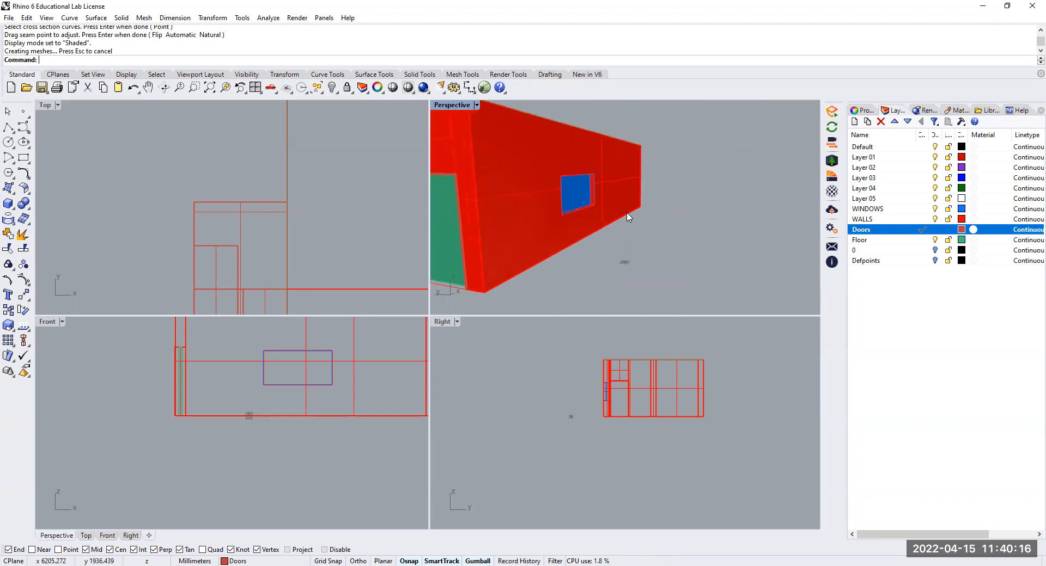
right_drag(626, 213, 591, 201)
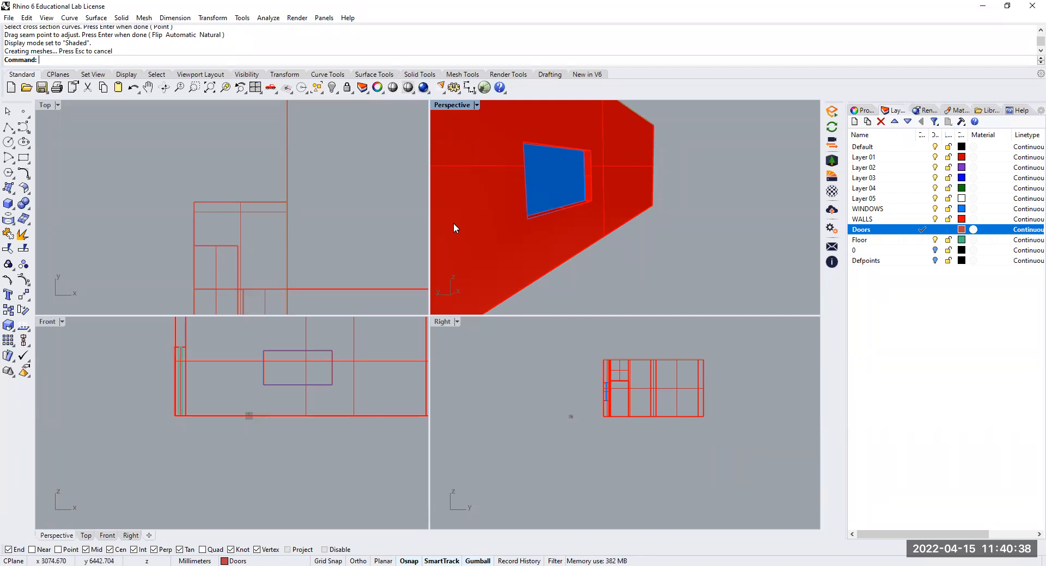
Show all hidden objects of the building model
scroll(602, 249, down, 10)
right_drag(602, 249, 567, 240)
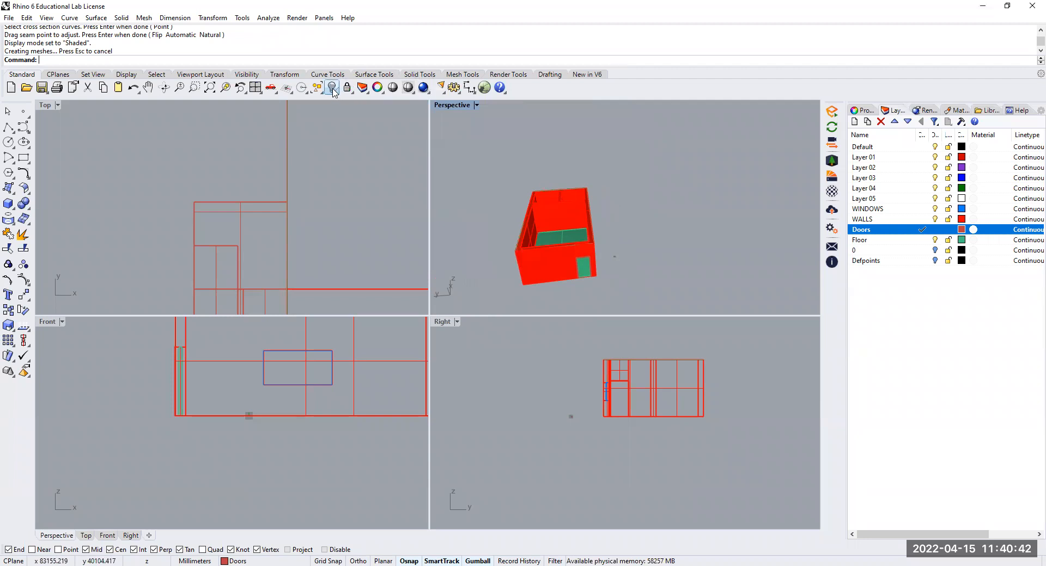
right_drag(737, 266, 614, 248)
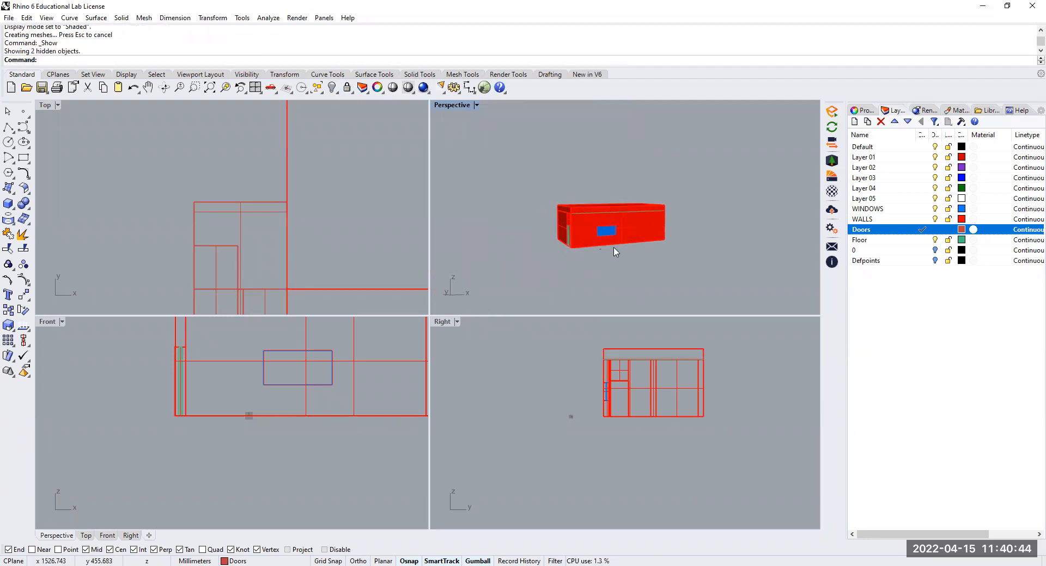
Select the roof extrusion on top of the walls in the Perspective view
scroll(615, 251, up, 5)
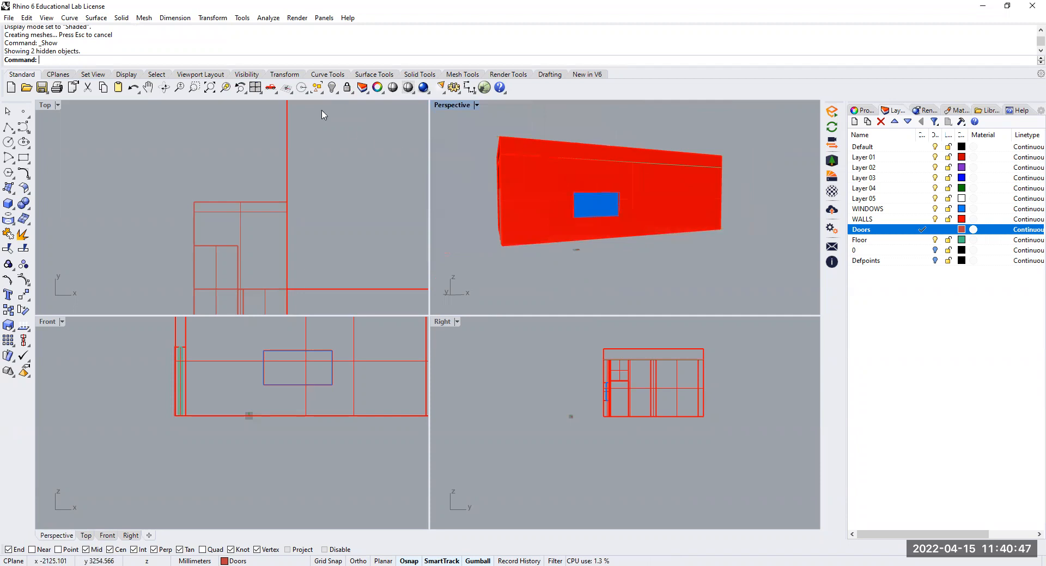
click(583, 156)
right_click(583, 156)
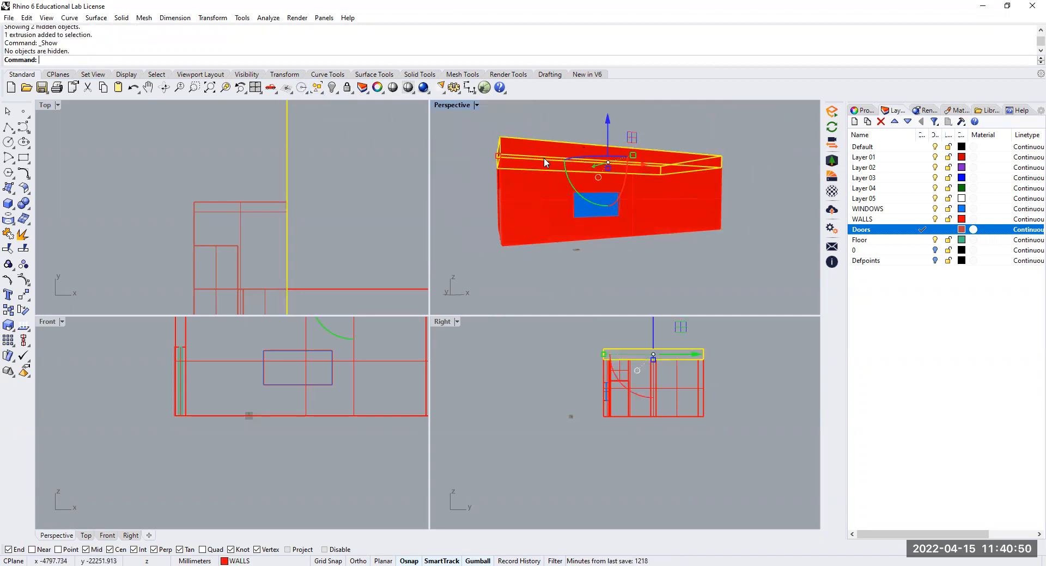